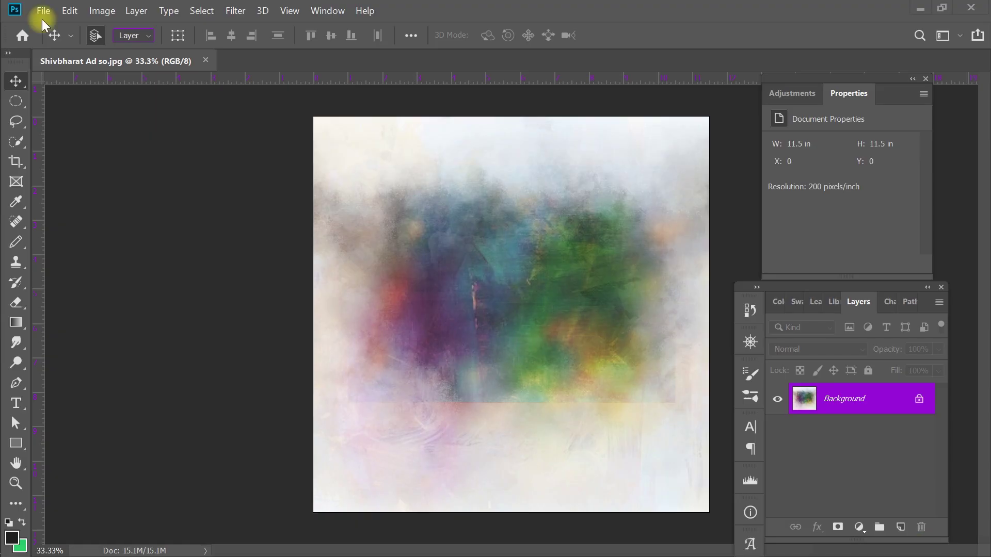
Step: Open Group 1 copy.png, Layer 2 and Layer 5 copy 2 together and view the collage document
left_click(44, 11)
left_click(80, 40)
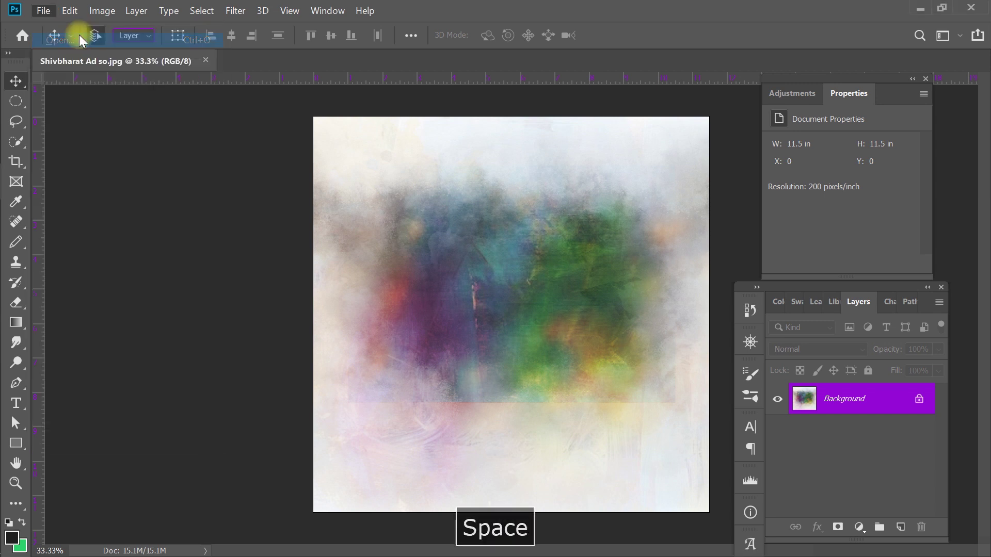
left_click(340, 127)
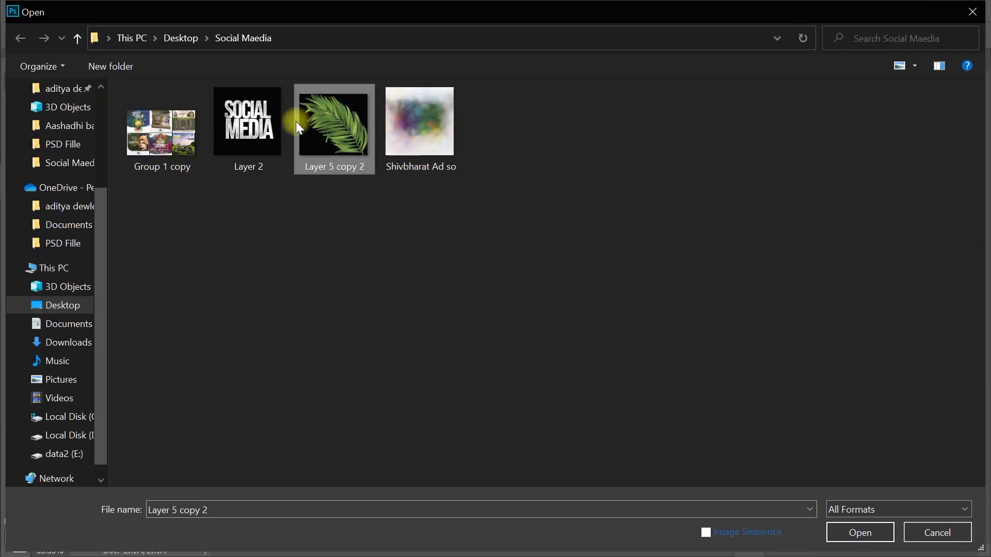
left_click(174, 130, "shift")
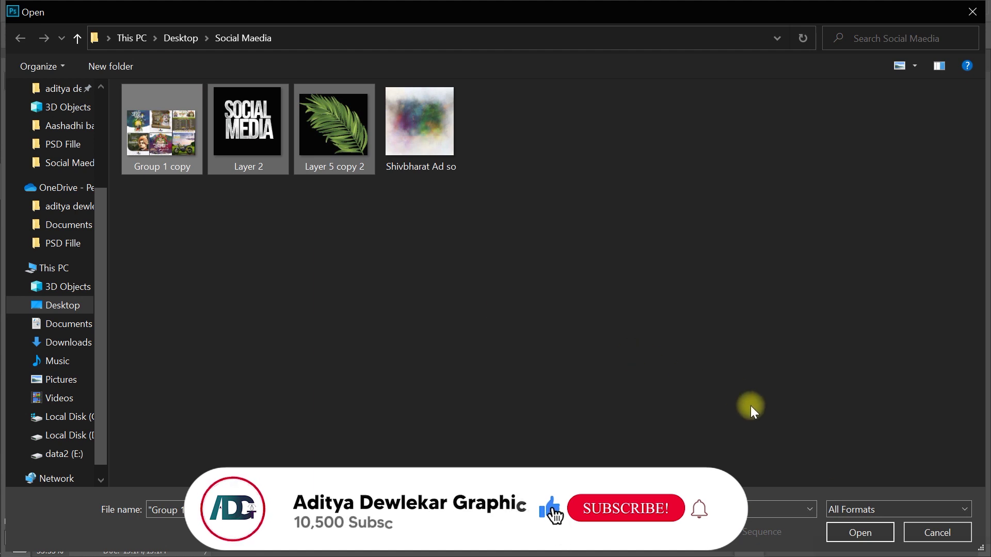
left_click(849, 524)
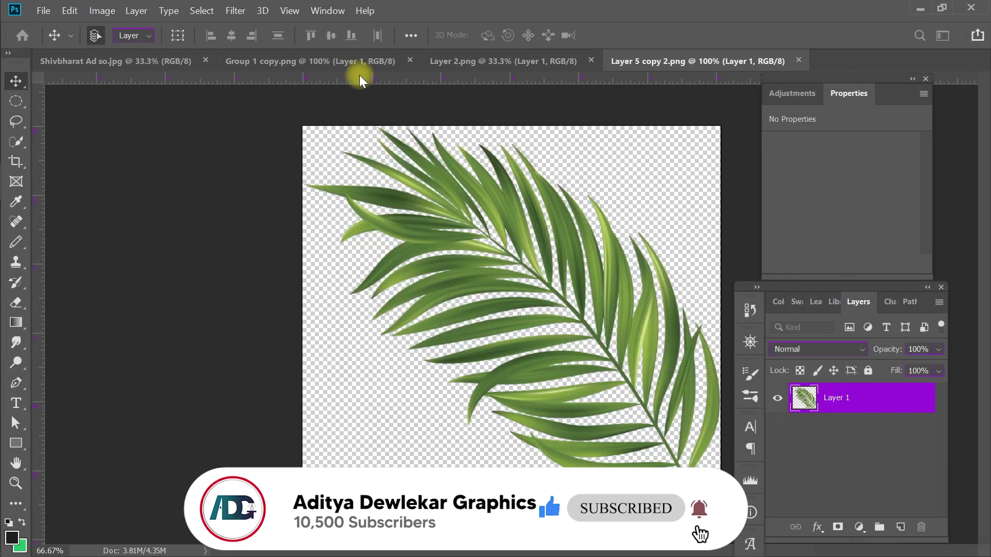
left_click(310, 60)
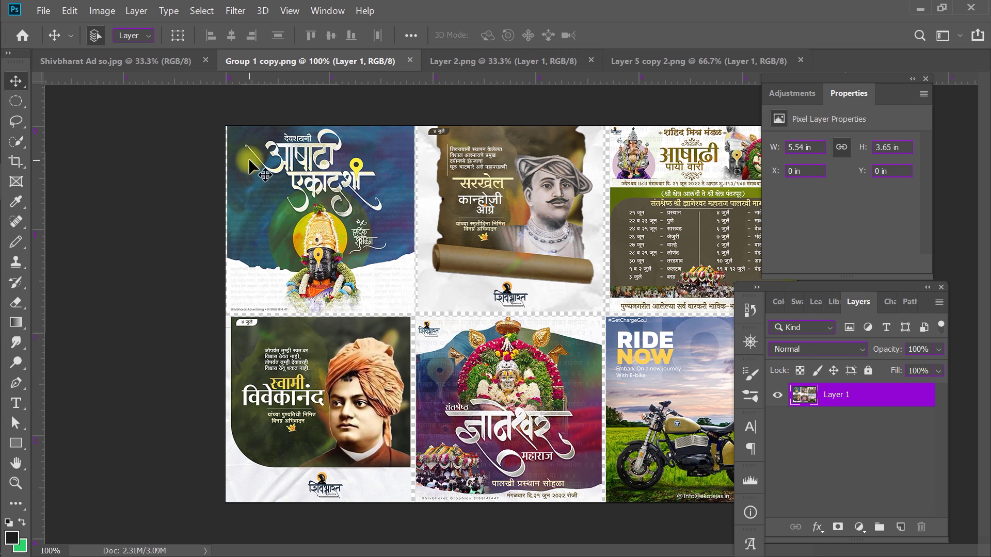
Step: Place the poster collage in the ad, scaled toward the bottom, then close the collage source file
left_click_drag(550, 262, 135, 78)
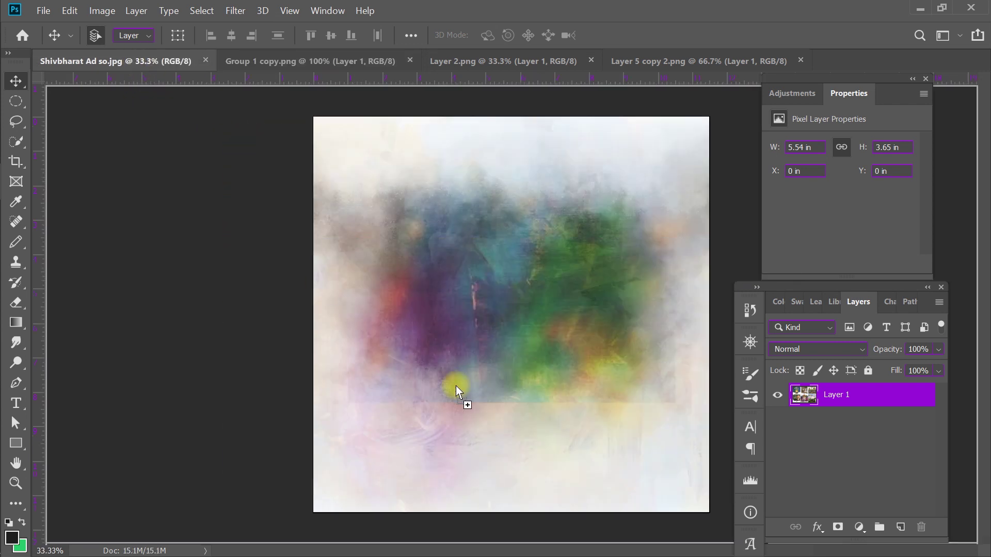
left_click_drag(135, 78, 492, 384)
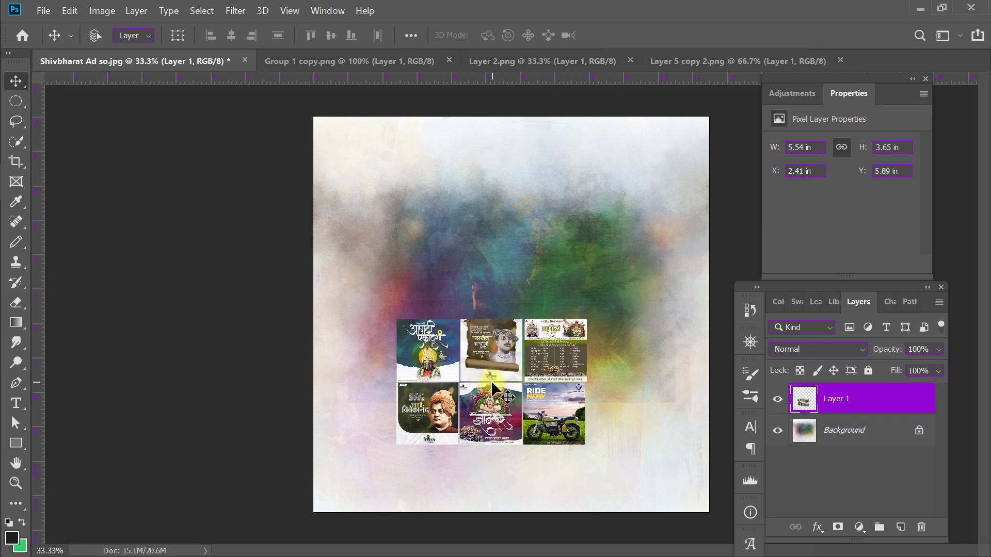
key("ctrl+t")
left_click_drag(590, 380, 626, 381)
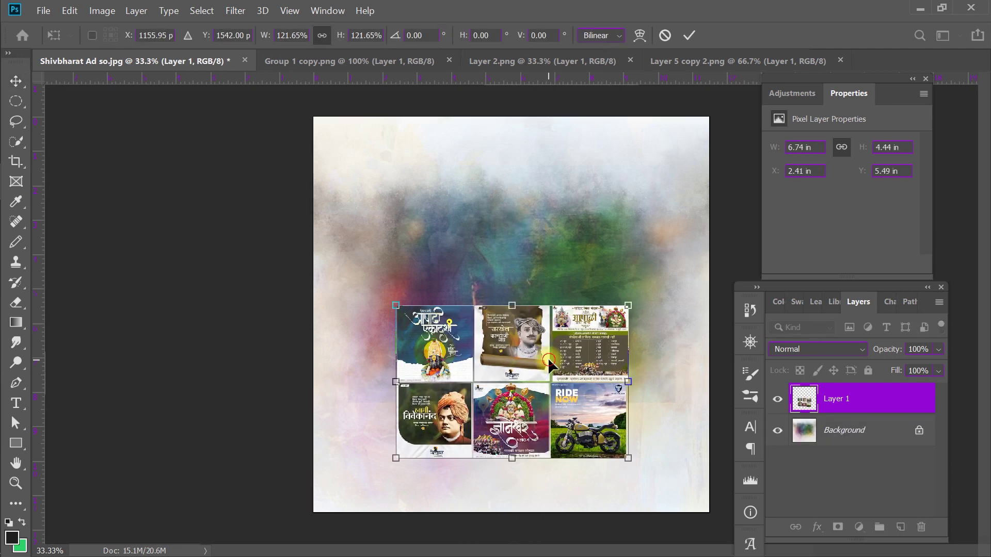
left_click_drag(552, 357, 552, 405)
left_click_drag(524, 360, 527, 408)
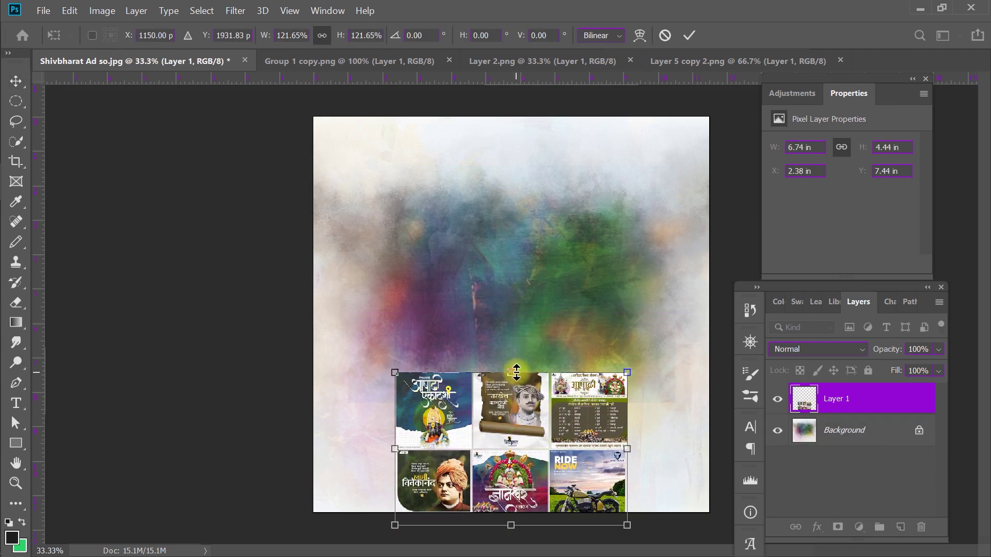
left_click_drag(511, 366, 510, 353)
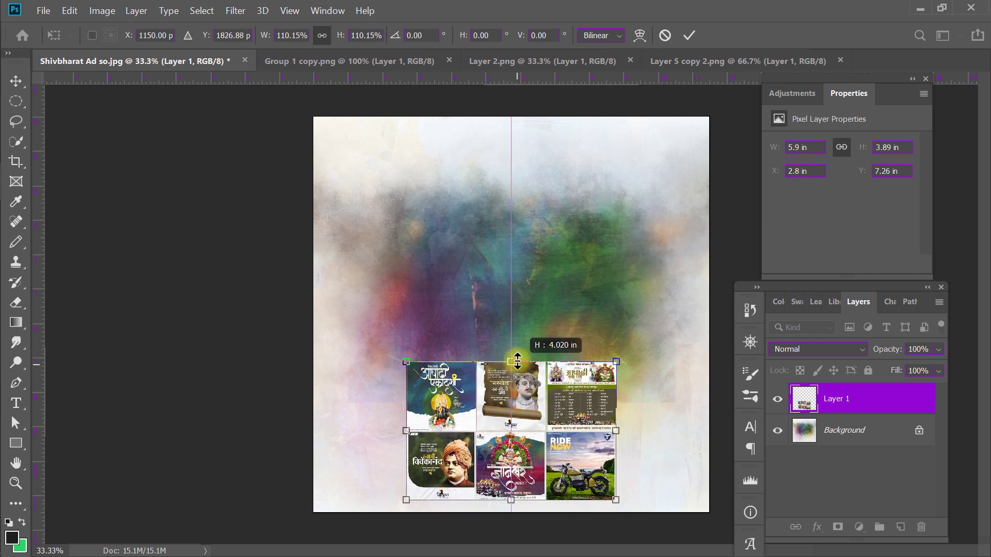
left_click(690, 35)
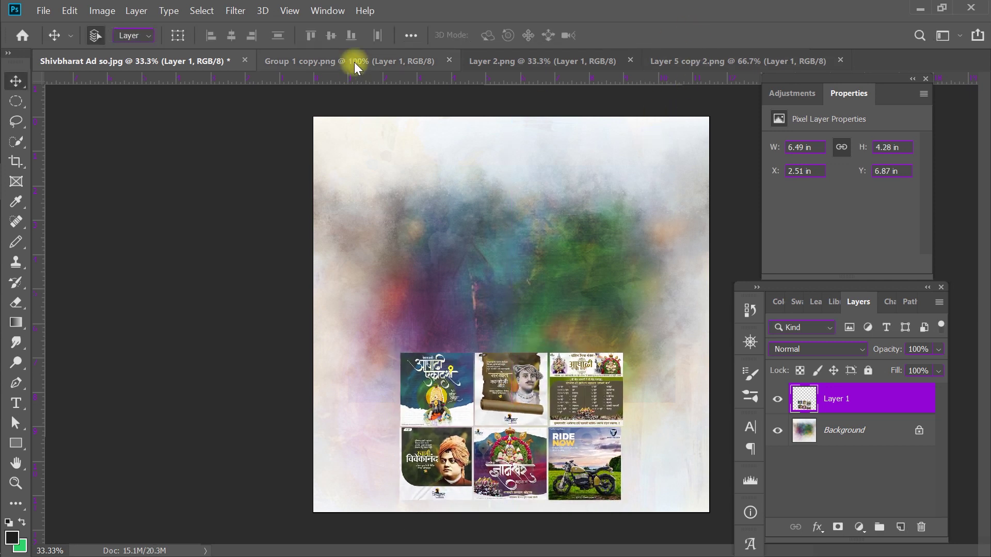
left_click(279, 61)
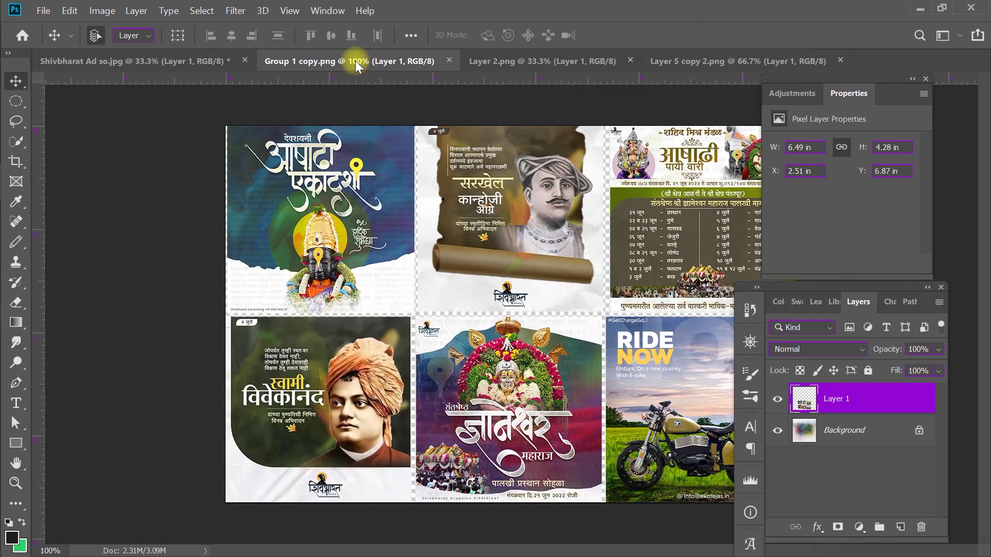
left_click(449, 61)
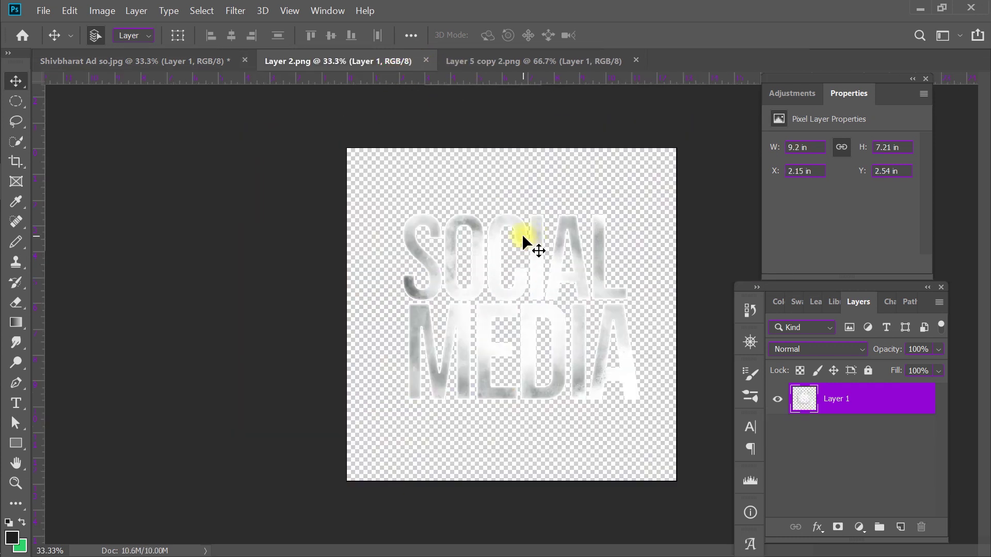
Step: Add the SOCIAL MEDIA title scaled to about 88% and hide the collage layer
mouse_move(521, 233)
left_mouse_down()
mouse_move(197, 60)
mouse_move(481, 277)
mouse_move(562, 269)
left_mouse_up()
key("ctrl+t")
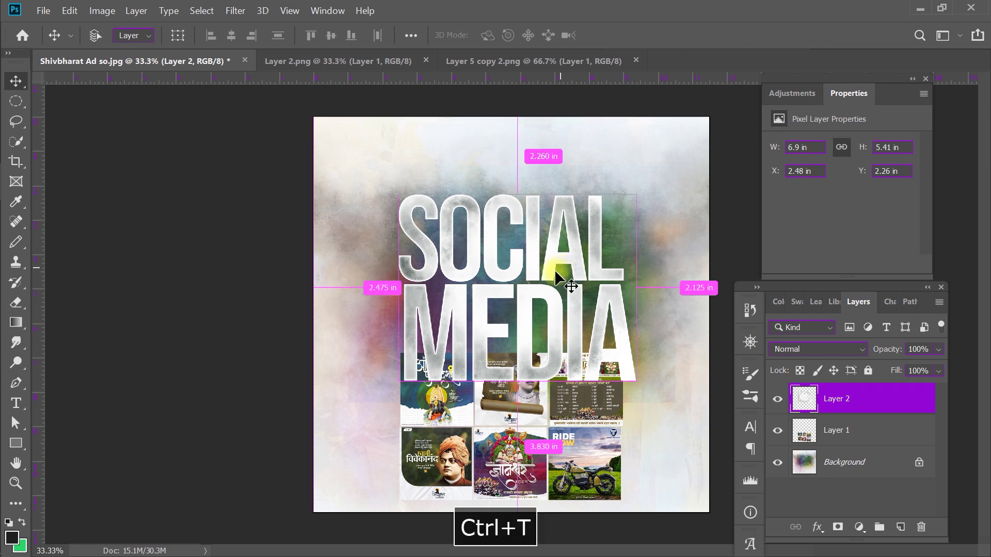
left_click_drag(517, 188, 515, 219)
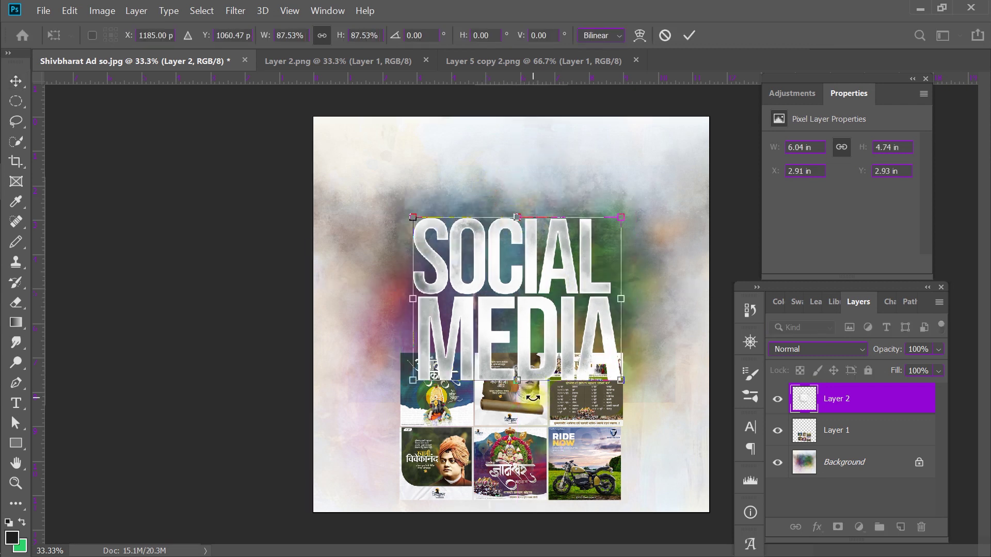
left_click(828, 436)
left_click(777, 431)
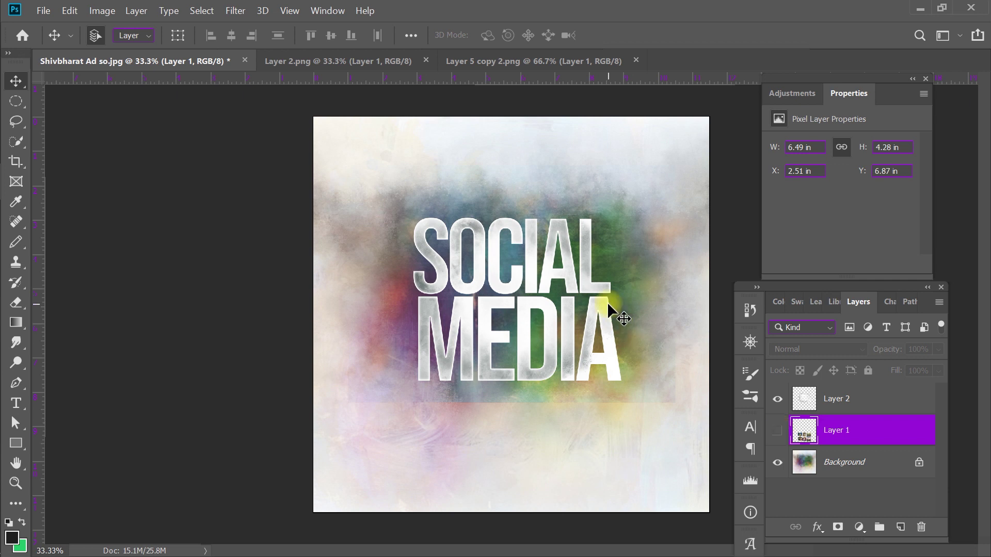
left_click(516, 61)
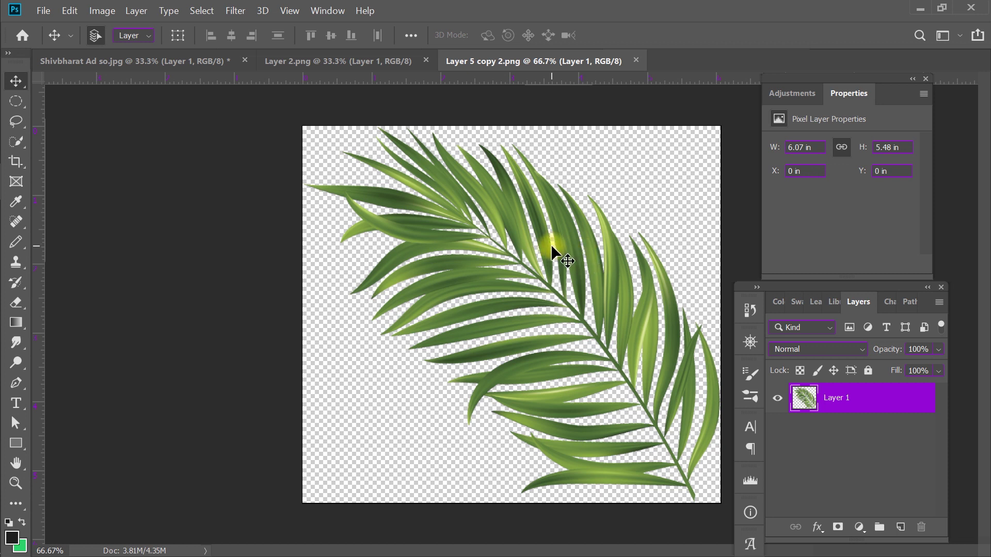
Step: Bring the palm leaf into the ad and enlarge it along the right edge
mouse_move(549, 243)
left_mouse_down()
mouse_move(354, 253)
mouse_move(602, 324)
left_mouse_up()
key("ctrl+t")
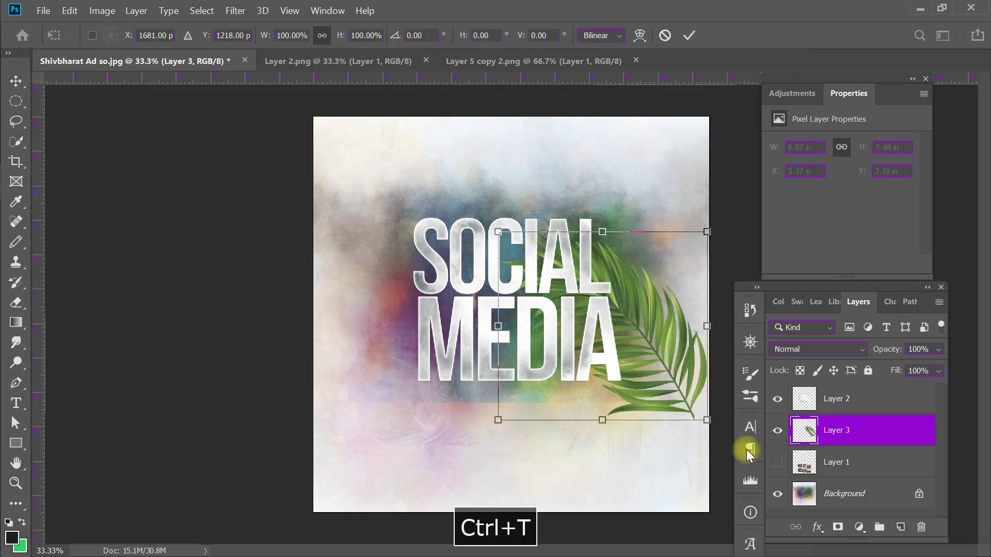
mouse_move(710, 422)
left_mouse_down()
mouse_move(751, 471)
mouse_move(753, 462)
left_mouse_up()
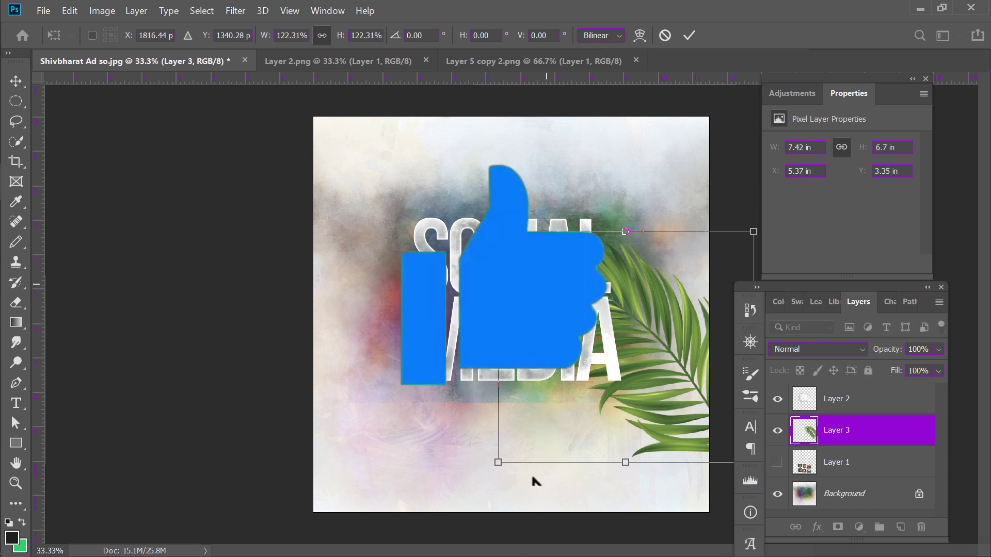
left_click(688, 35)
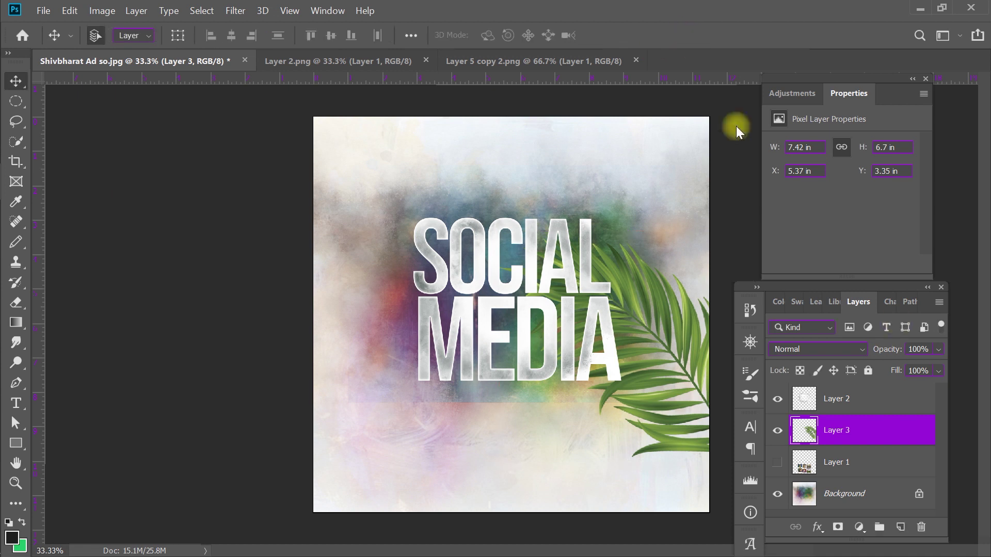
Step: Duplicate the palm, flip it horizontally, scale to about 80%, rotate it left of the title, and reshow the collage
key("ctrl+j")
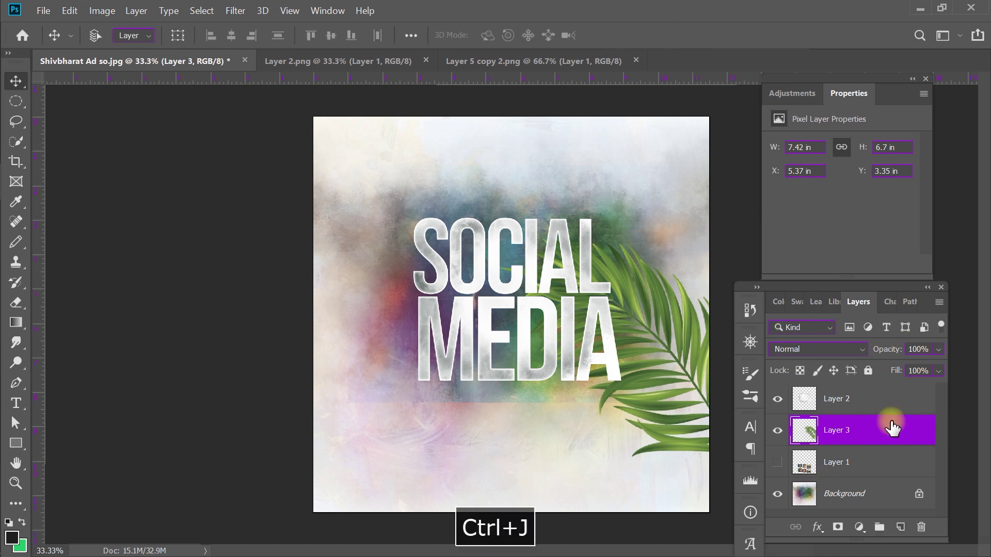
key("ctrl+t")
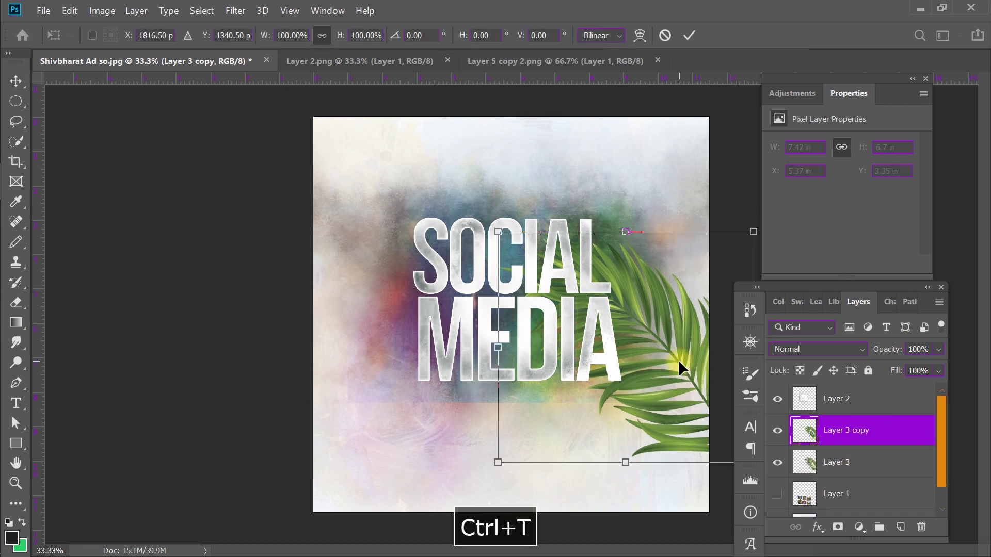
right_click(678, 360)
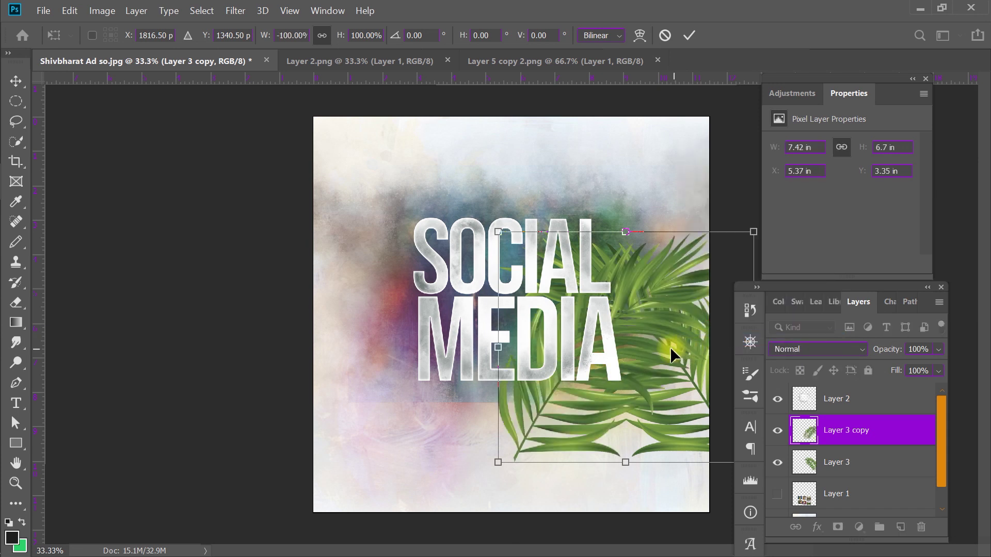
left_click_drag(670, 347, 370, 403)
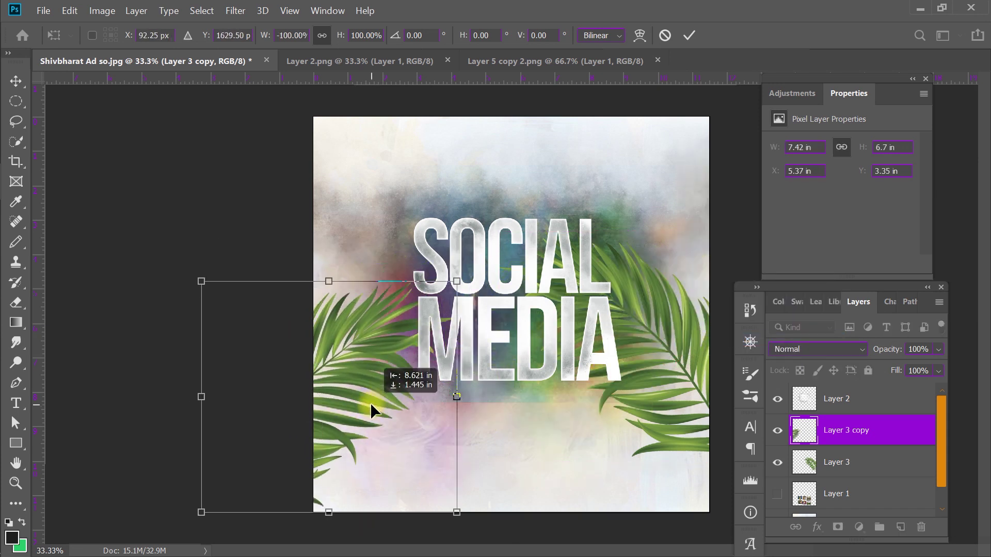
left_click_drag(457, 513, 409, 467)
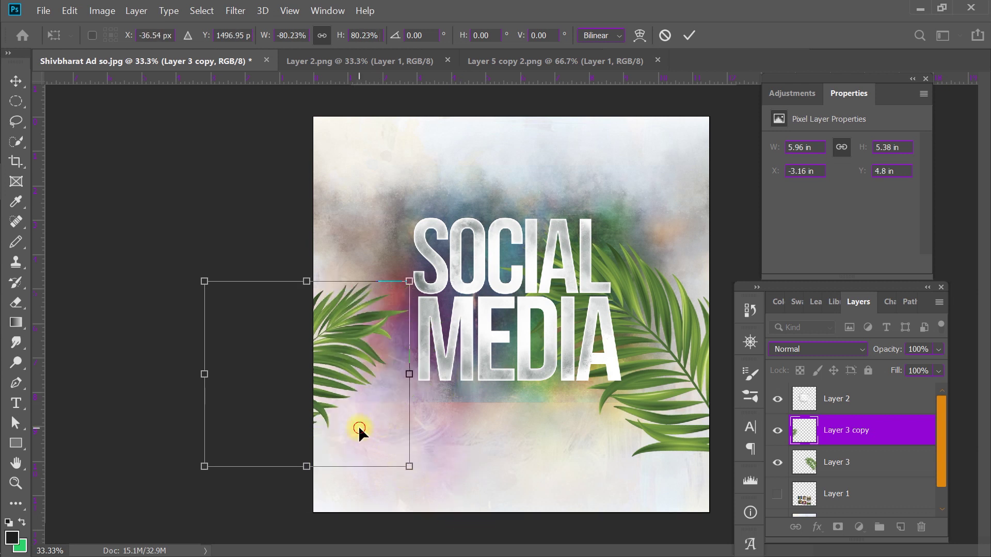
left_click_drag(359, 430, 395, 416)
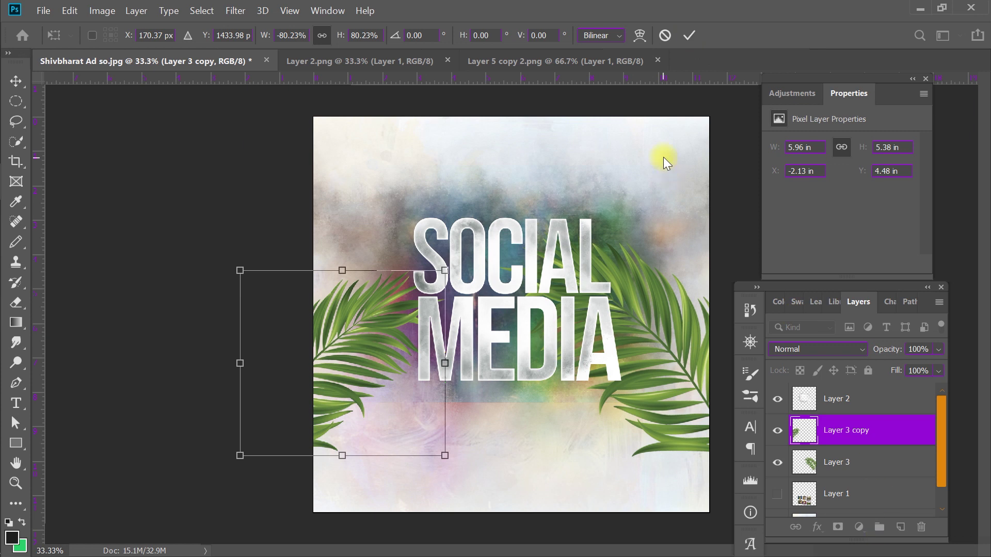
left_click_drag(396, 369, 426, 367)
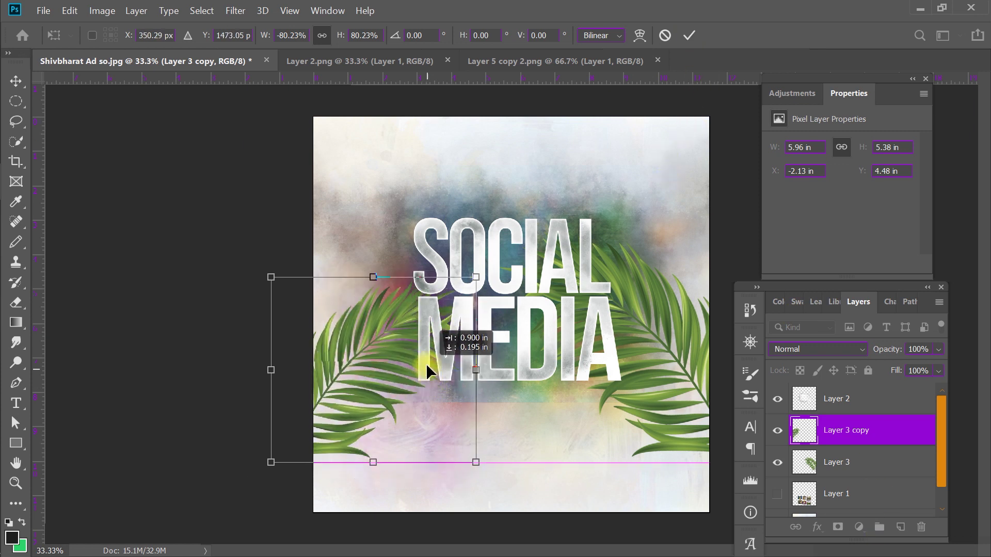
mouse_move(486, 261)
left_mouse_down()
mouse_move(515, 294)
mouse_move(509, 281)
left_mouse_up()
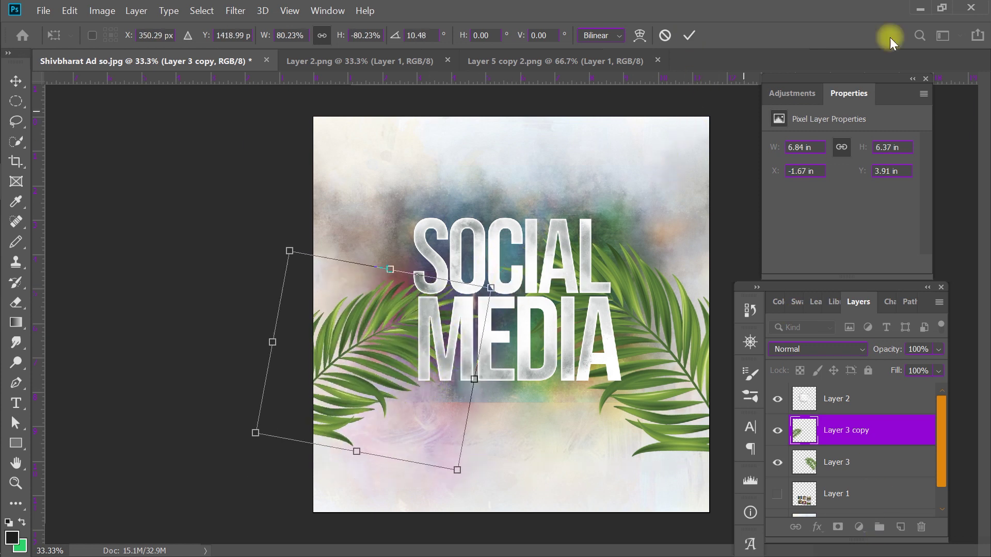
left_click(692, 36)
scroll(793, 492, "down", 1)
left_click(782, 470)
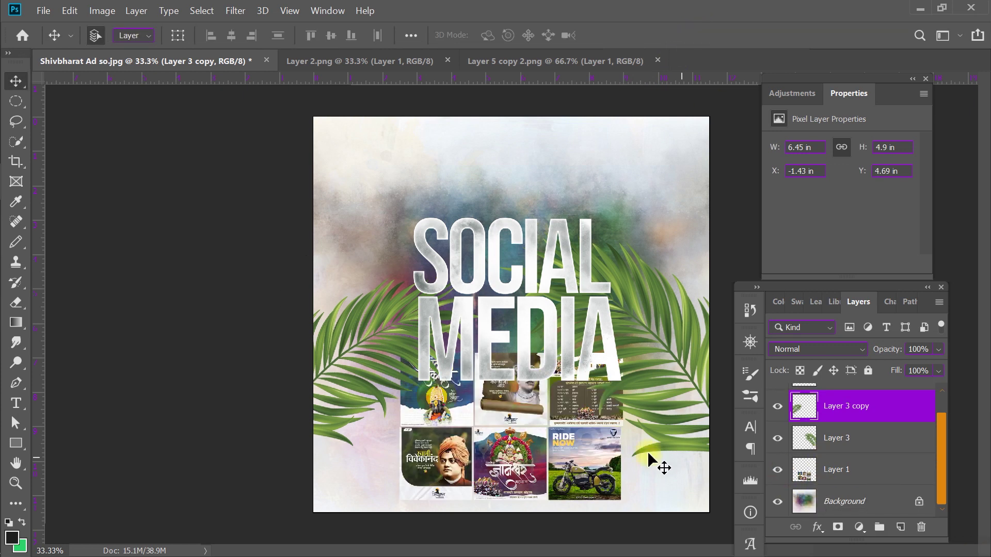
Step: Shrink the poster grid layer to about 74%
key("ctrl+t")
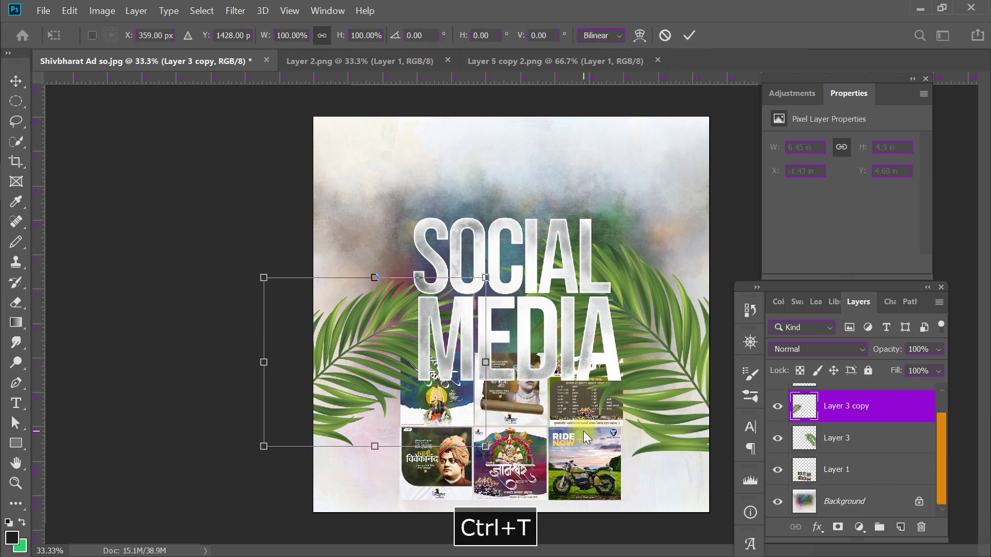
left_click(890, 480)
key("ctrl+t")
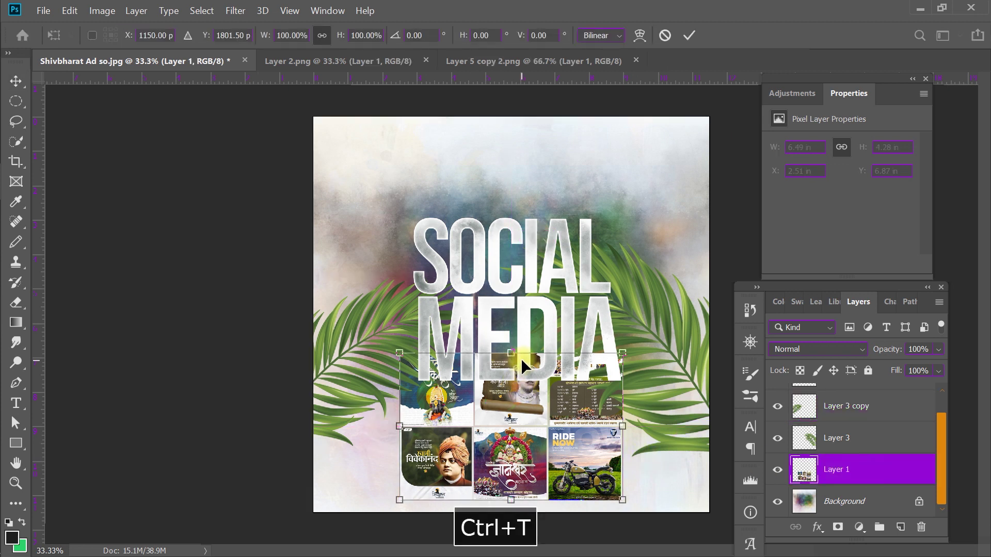
left_click_drag(524, 378, 540, 428)
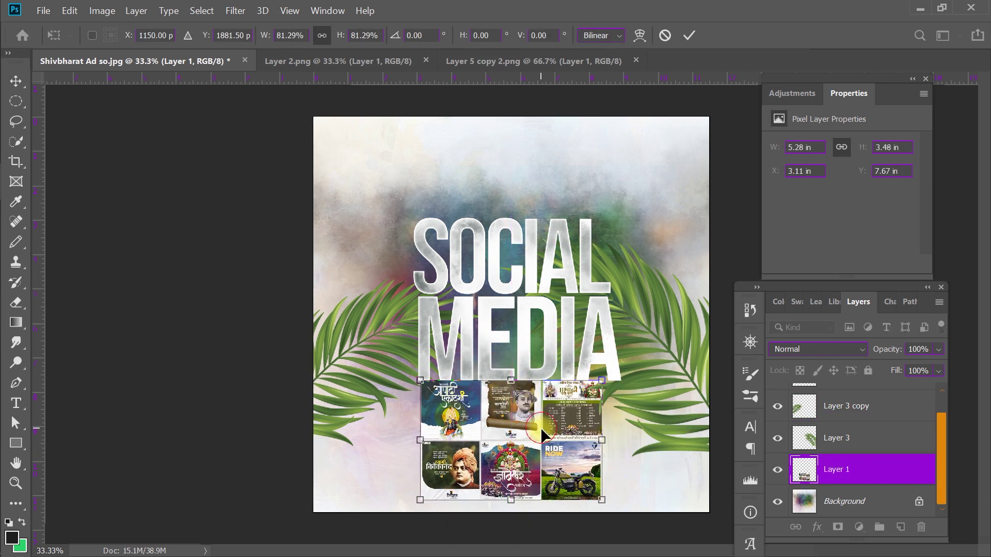
left_click_drag(512, 391, 516, 429)
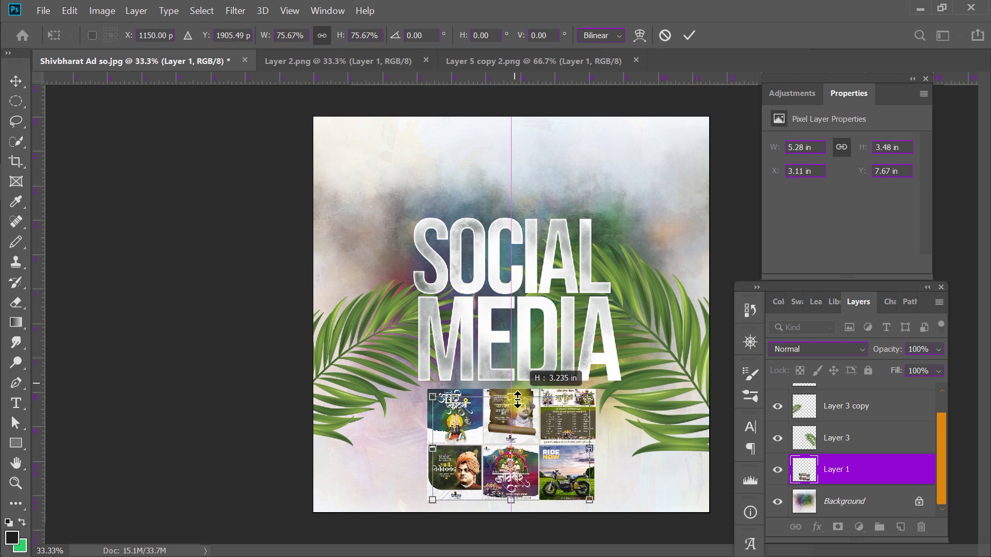
left_click(690, 39)
Step: Duplicate the grid below the original, enlarge it to about 238% across the canvas, and blend it as Overlay
key("ctrl+j")
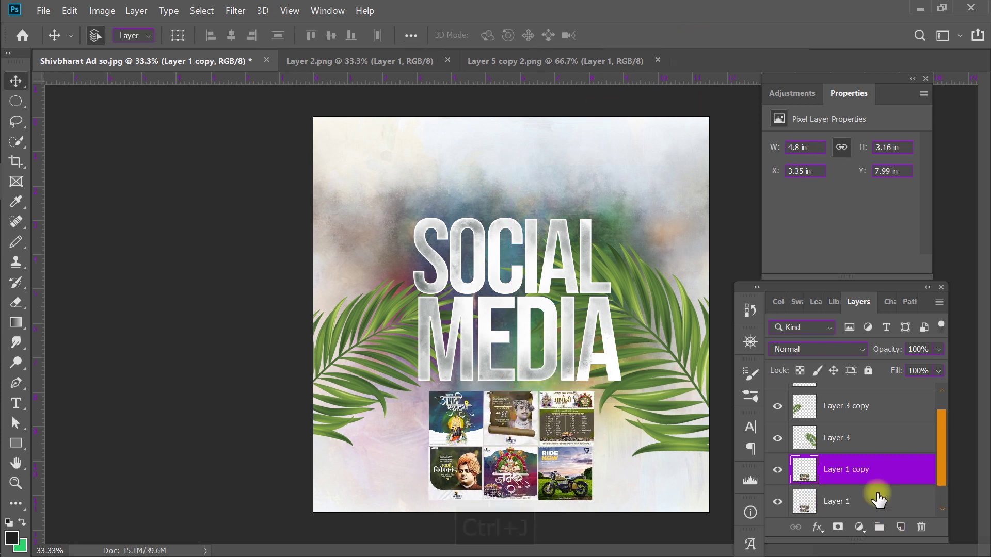
left_click_drag(874, 490, 842, 495)
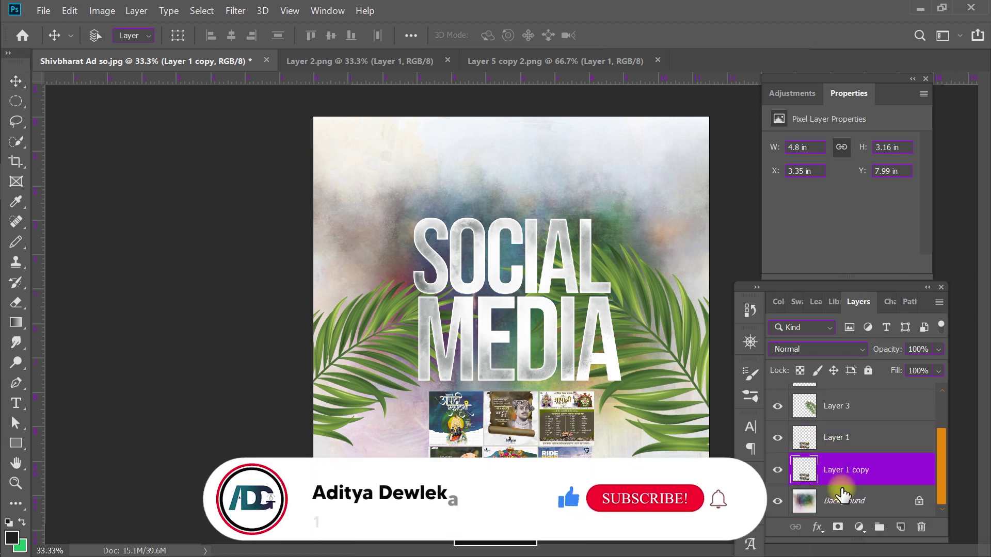
key("ctrl+t")
mouse_move(511, 381)
left_mouse_down()
mouse_move(610, 248)
mouse_move(595, 277)
left_mouse_up()
left_click_drag(572, 314, 571, 324)
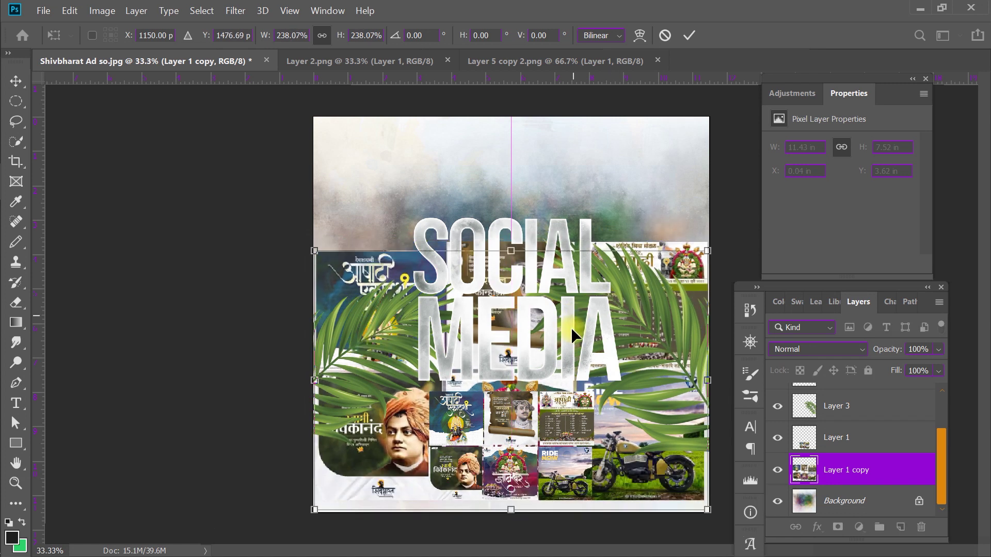
left_click(688, 35)
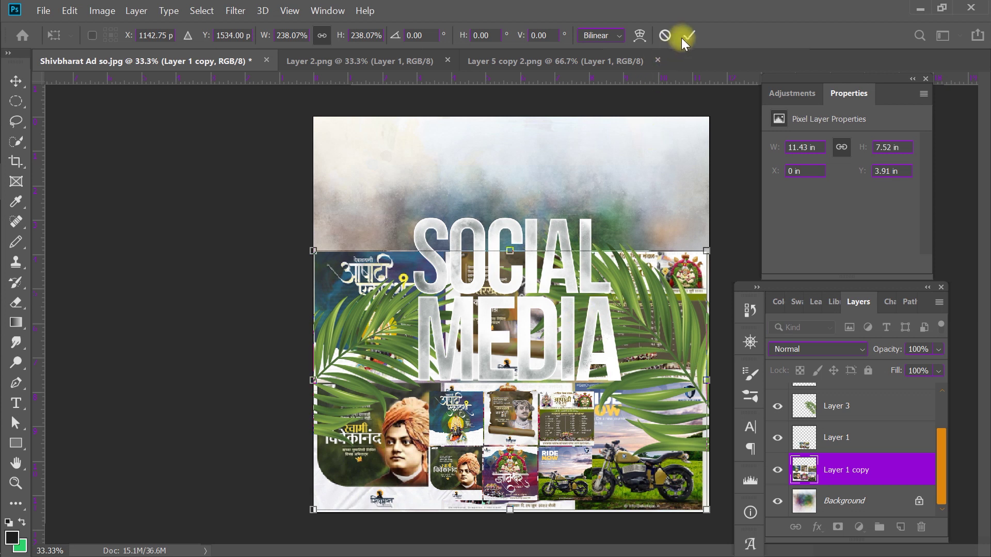
left_click(799, 347)
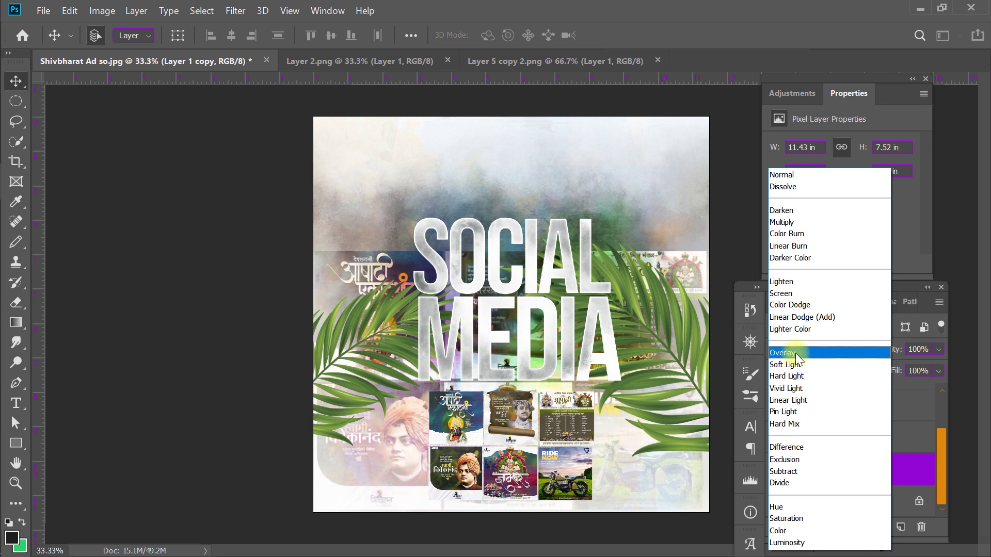
left_click(795, 352)
left_click(235, 10)
mouse_move(243, 172)
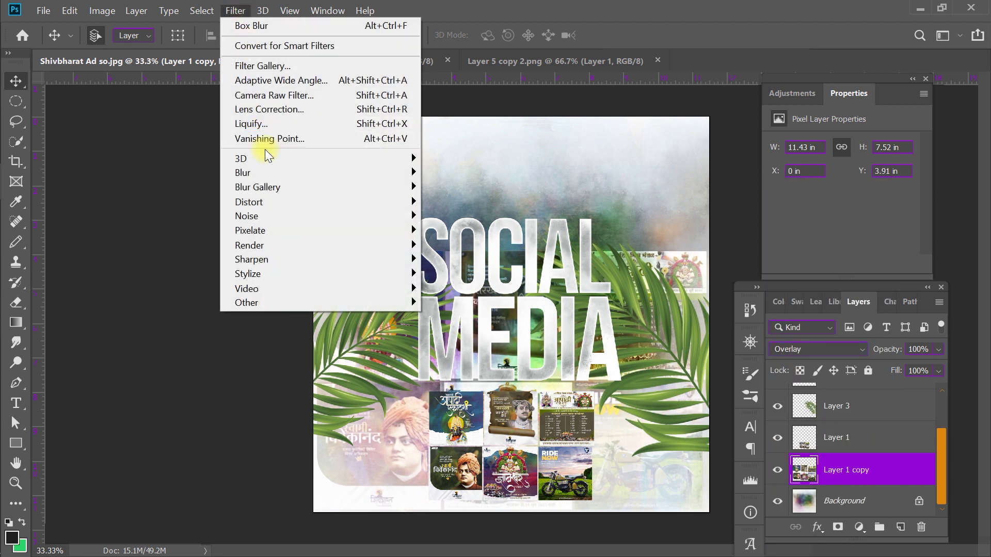
Step: Apply a Gaussian Blur with a 6.2 px radius to the enlarged collage copy
left_click(449, 230)
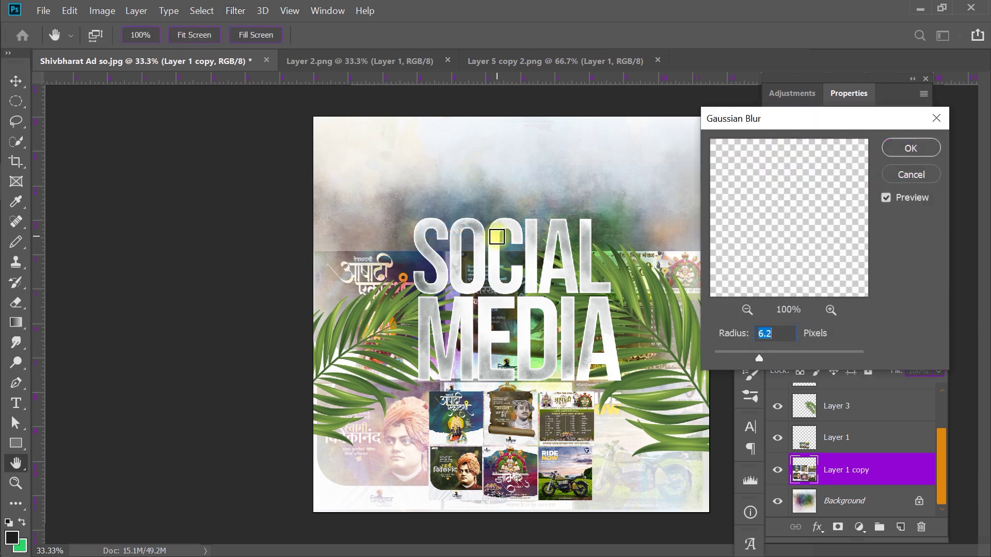
left_click(906, 151)
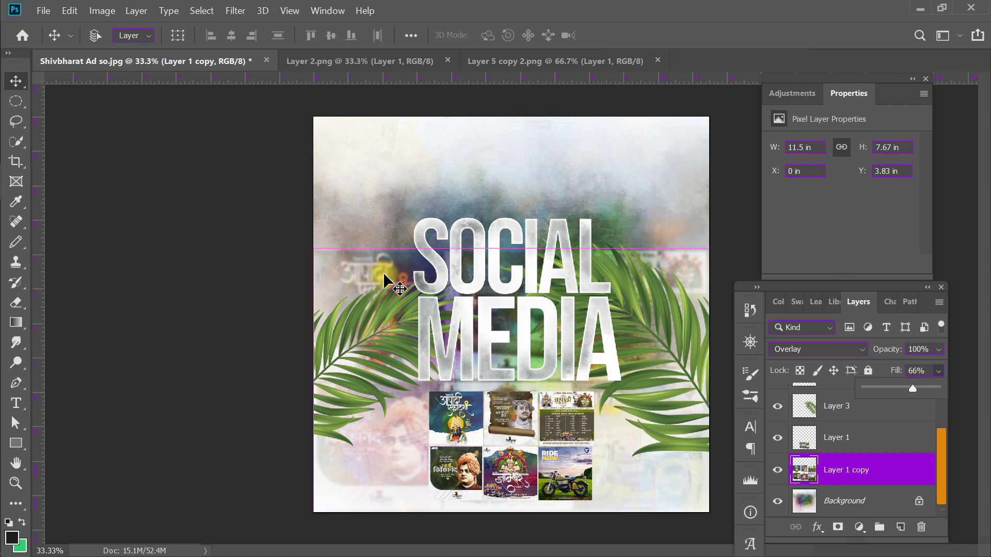
key("ctrl+t")
left_click_drag(515, 249, 560, 118)
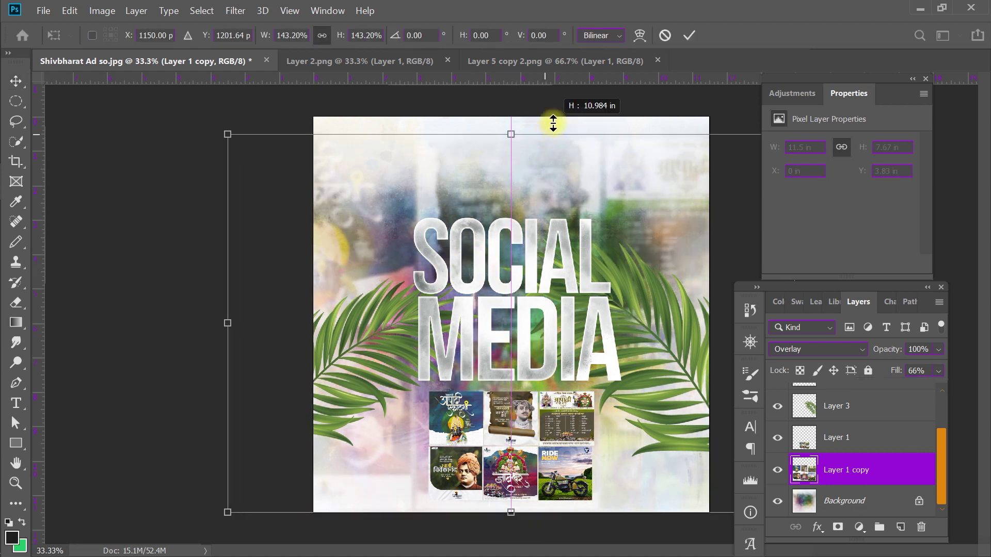
left_click(689, 36)
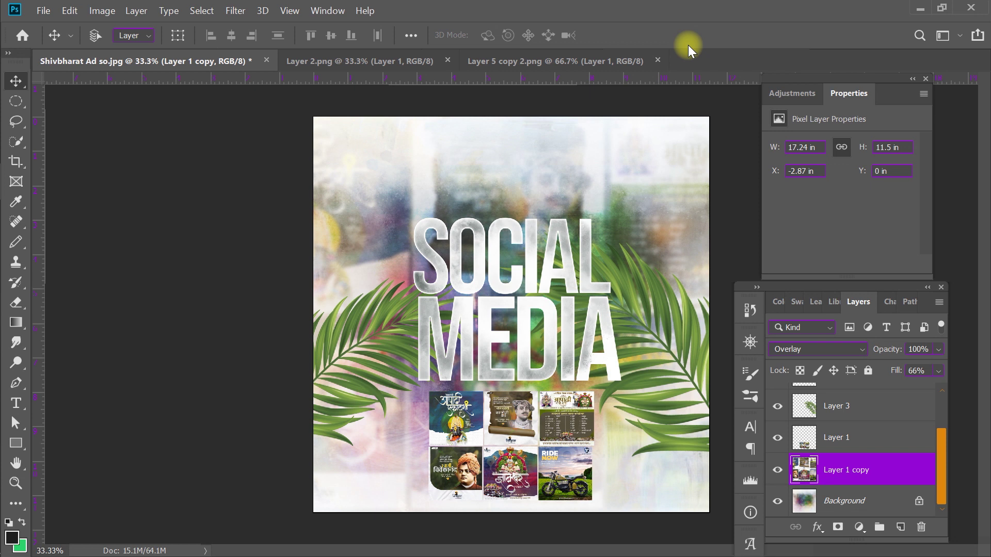
key("ctrl+z")
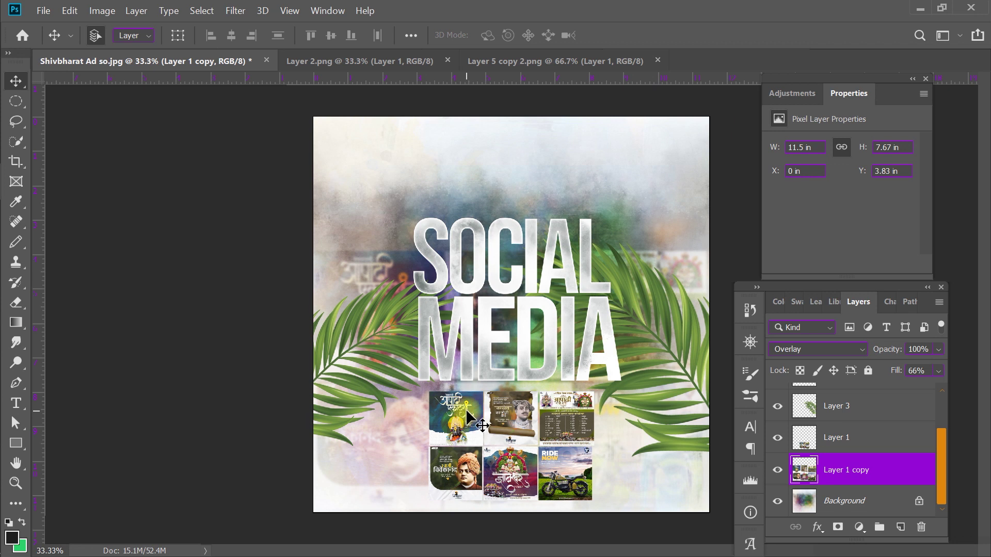
Step: Add a layer mask to the collage copy and set the Eraser to a large splatter brush
left_click(840, 528)
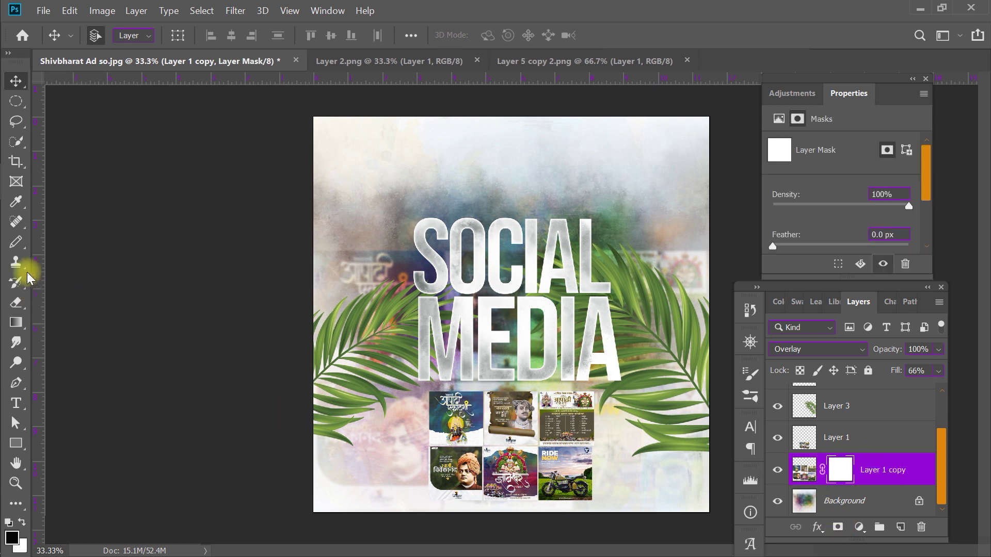
left_click(15, 302)
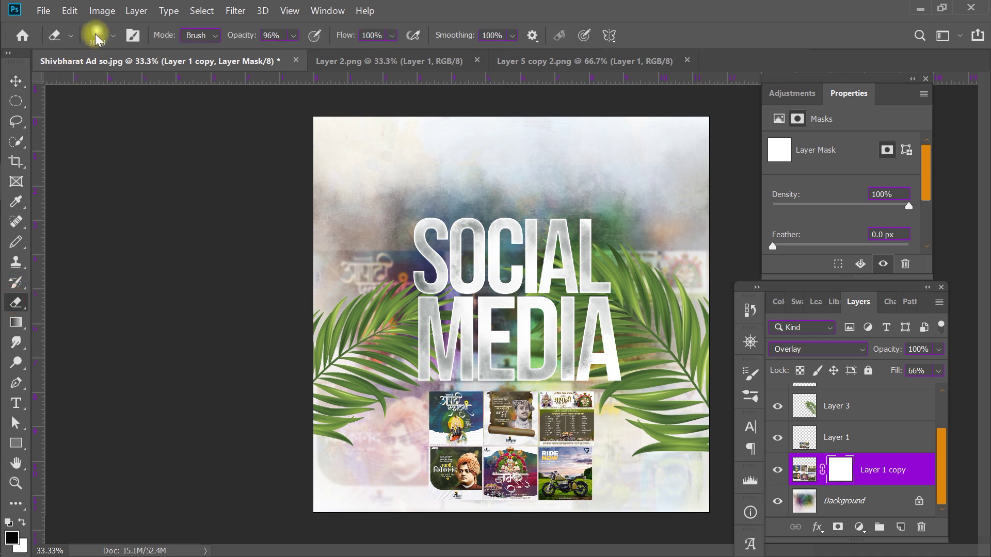
left_click(95, 35)
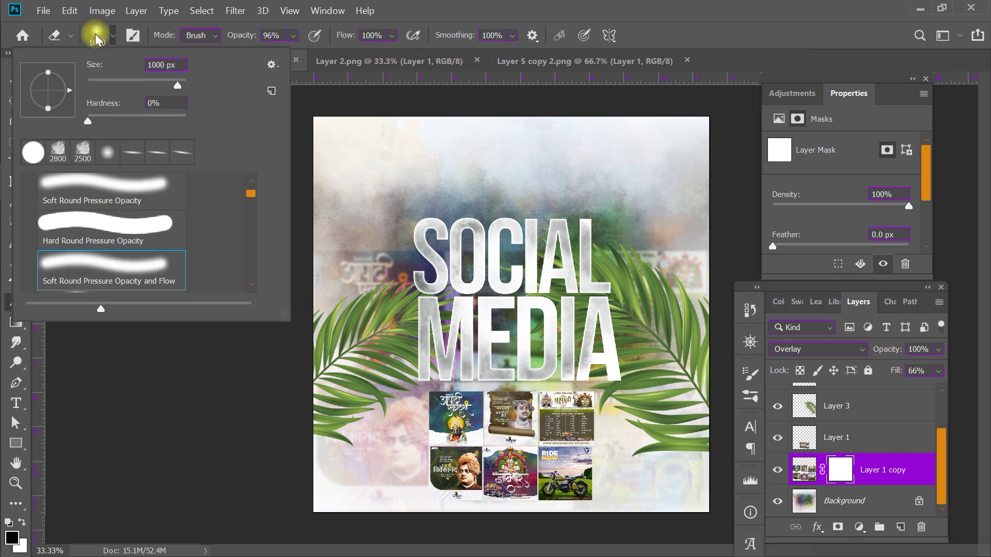
left_click(134, 36)
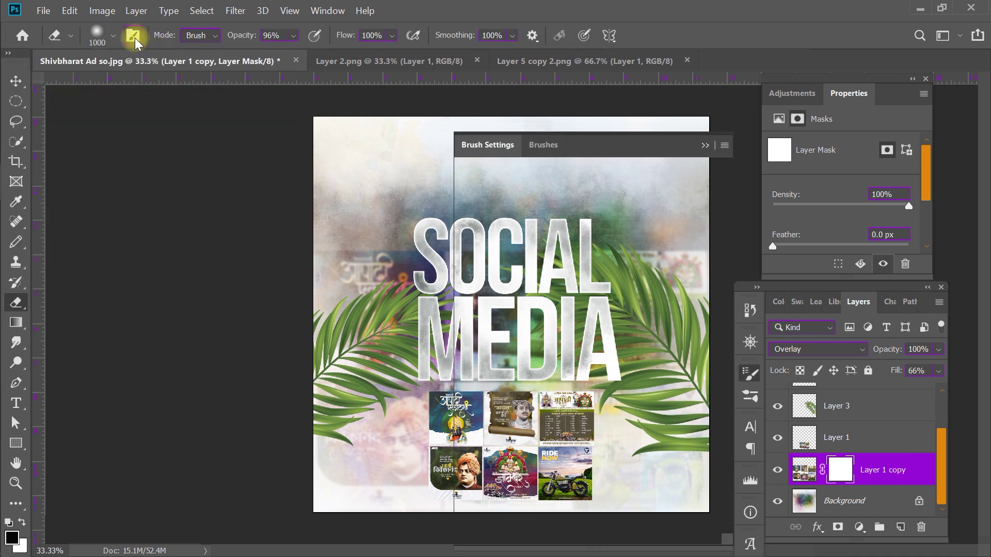
left_click(546, 146)
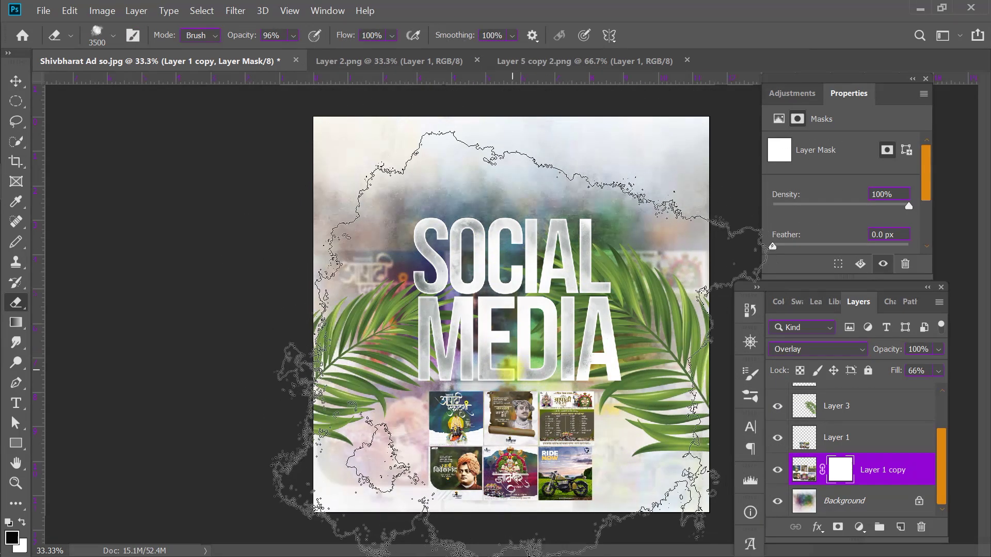
key("bracketleft")
key("bracketleft")
key("bracketleft")
key("bracketleft")
key("bracketleft")
key("bracketleft")
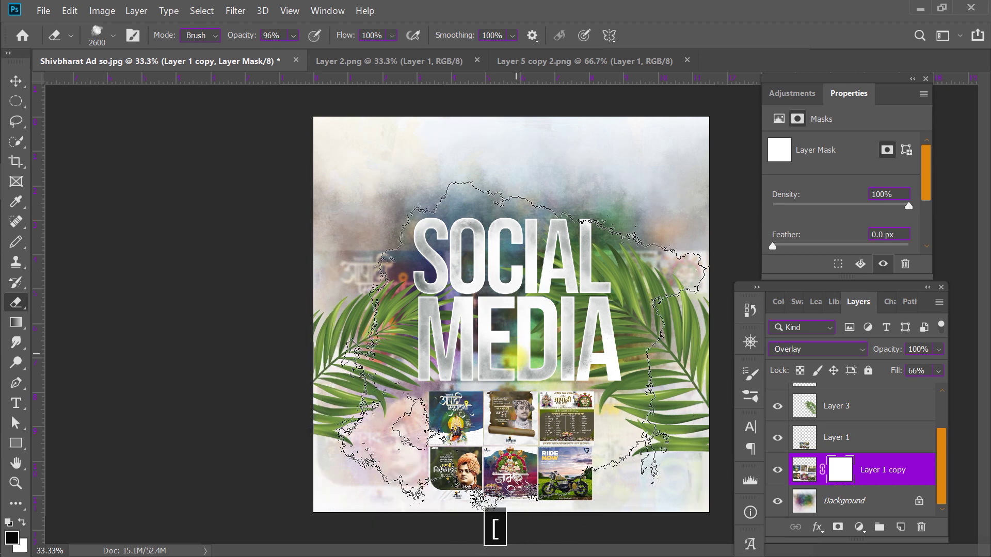
key("bracketleft")
key("bracketleft")
key("bracketleft")
key("bracketleft")
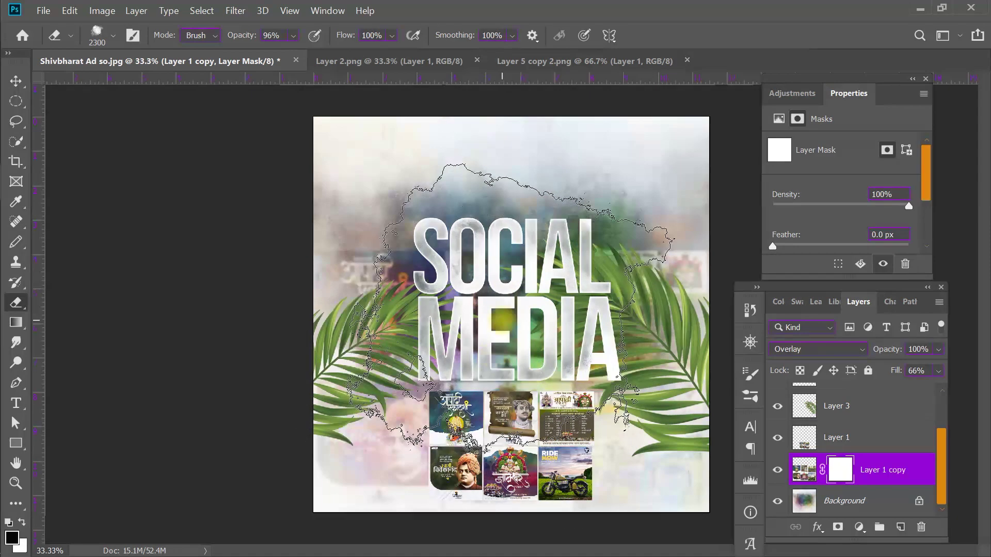
Step: Stamp splatter patches into the mask on the left and lower left, then return to the Move tool
mouse_move(467, 330)
left_mouse_down()
mouse_move(522, 309)
mouse_move(508, 309)
left_mouse_up()
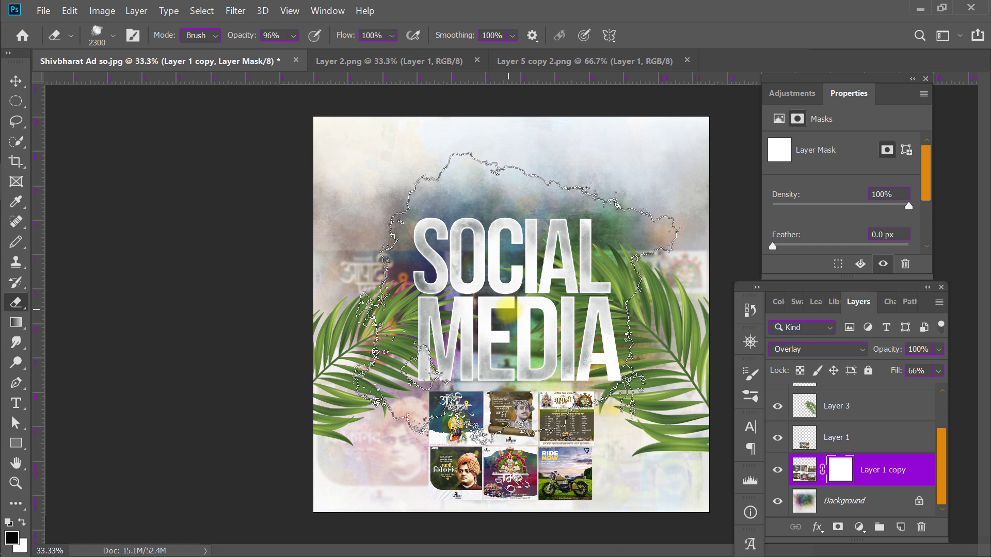
key("x")
left_click(505, 309)
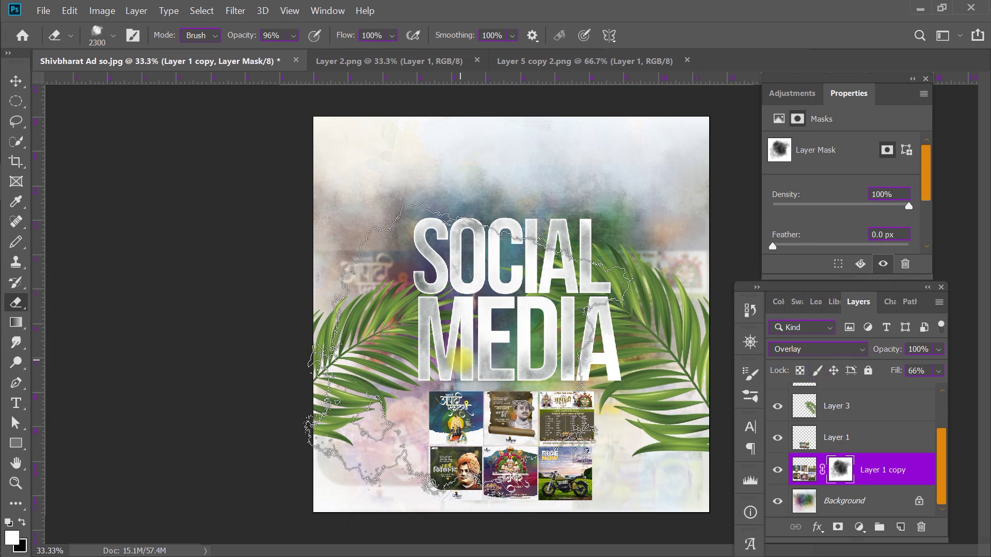
left_click(463, 356)
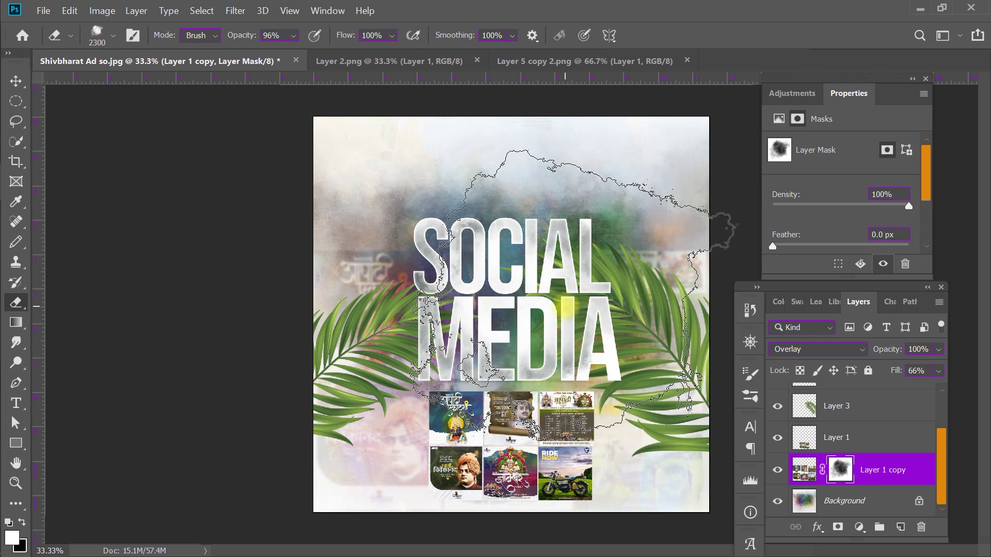
left_click(16, 82)
left_click(811, 443)
Step: Select Layer 2 and switch to the Brush tool with a soft round 2800 px preset
scroll(824, 427, "up", 2)
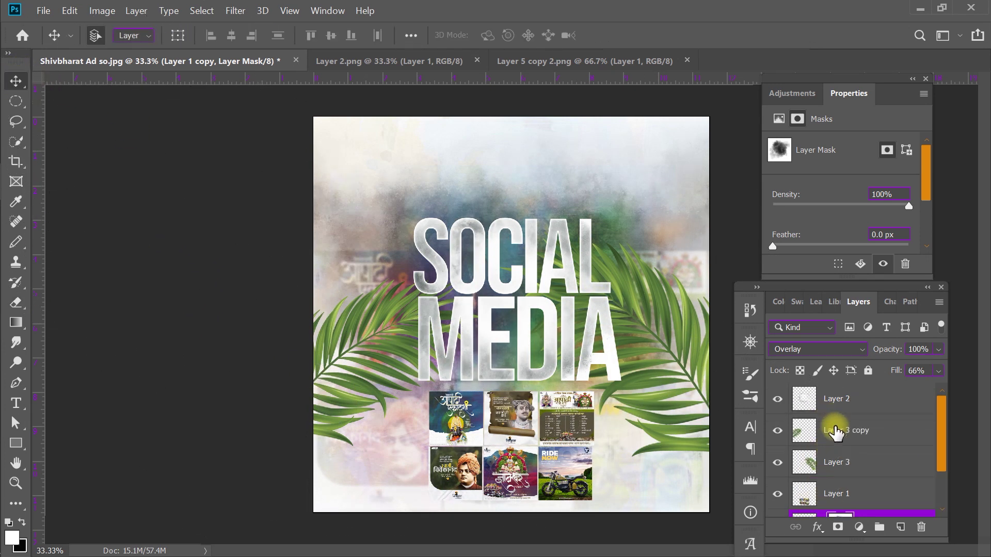
left_click(859, 402)
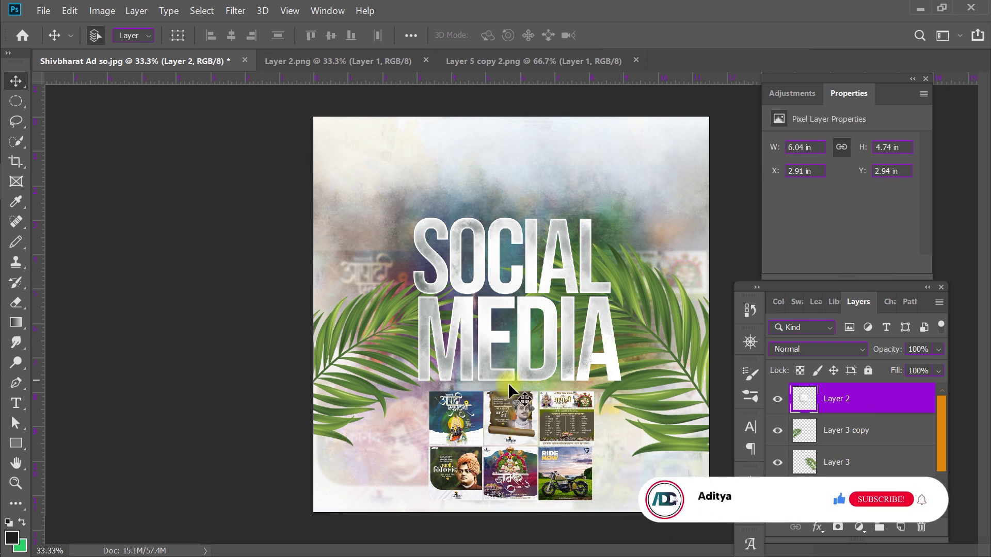
left_click(16, 243)
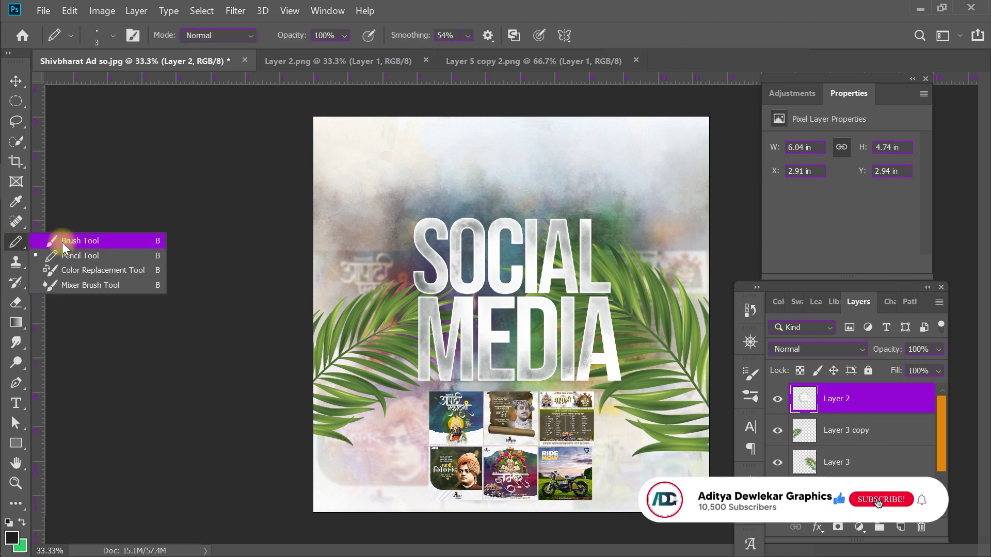
left_click(62, 250)
left_click(97, 35)
left_click(57, 153)
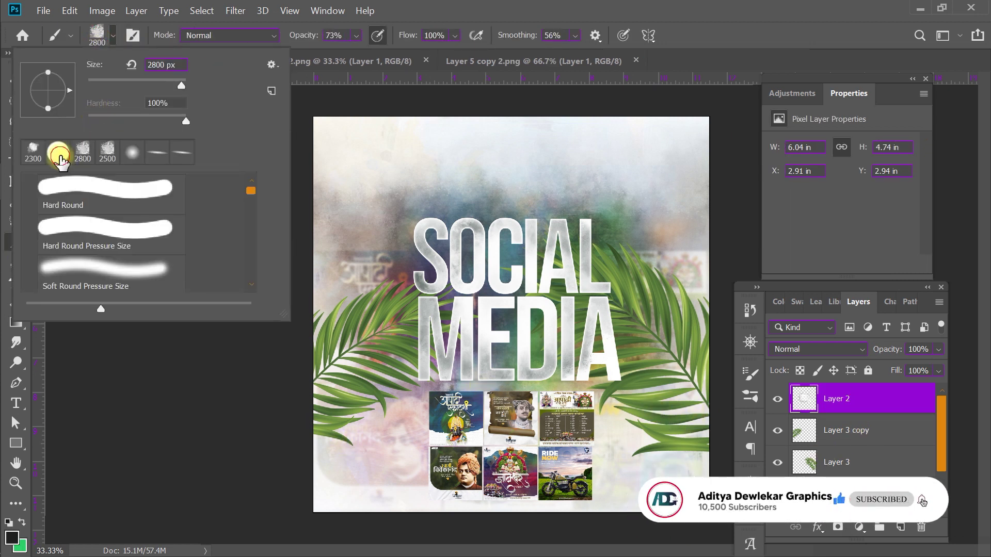
left_click(104, 35)
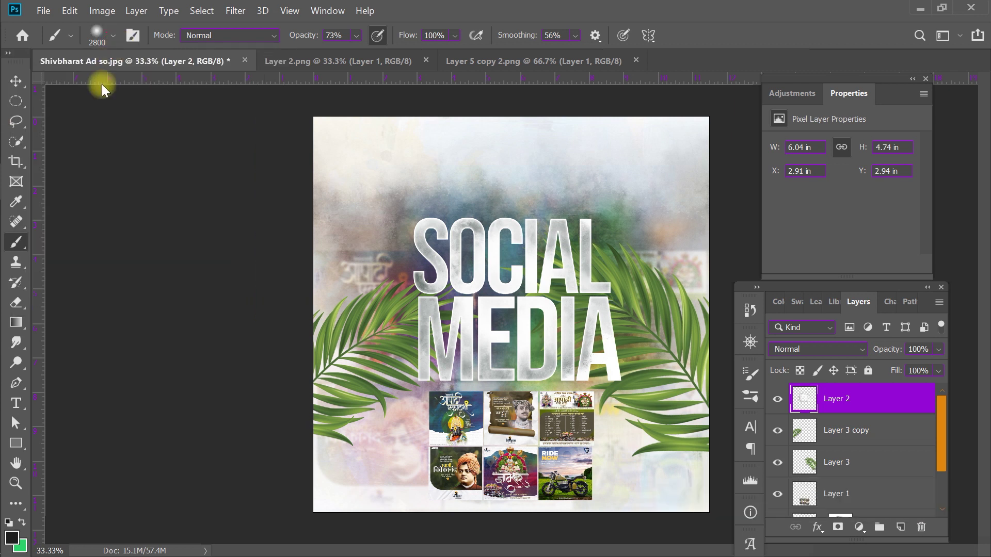
Step: Make the brush a flattened tip with 0% hardness and shrink it to 400 px
left_click(112, 35)
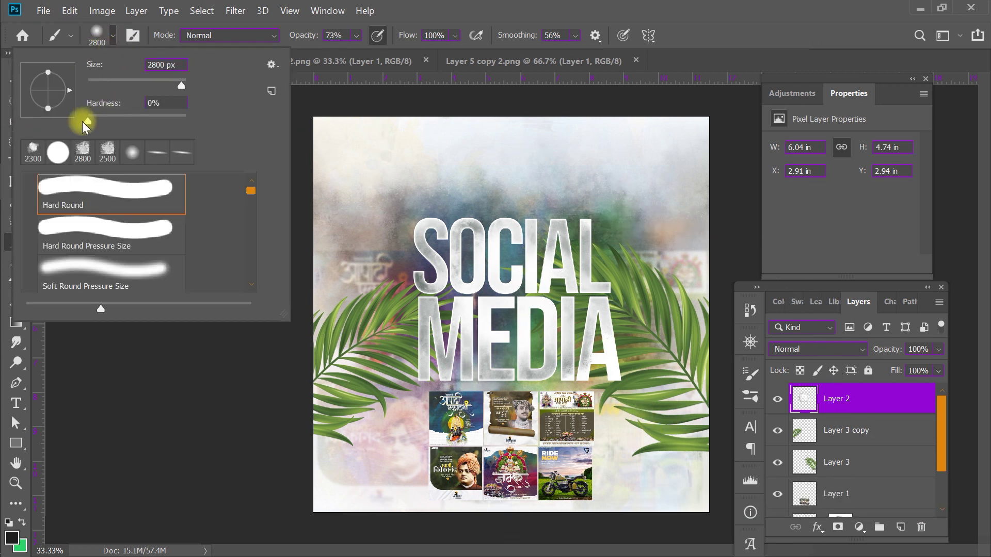
left_click(157, 153)
left_click(58, 152)
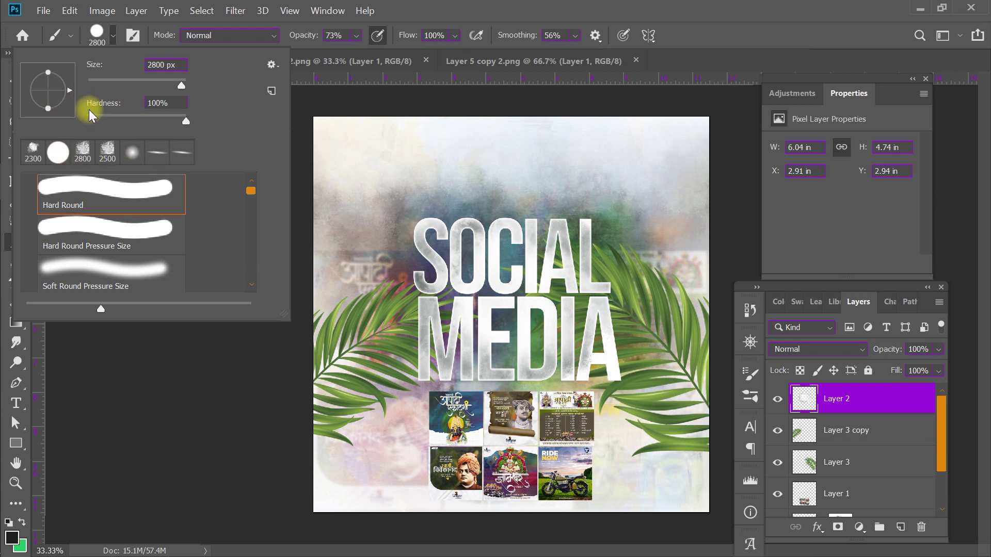
mouse_move(94, 114)
left_mouse_down()
mouse_move(40, 110)
mouse_move(48, 99)
mouse_move(97, 93)
left_mouse_up()
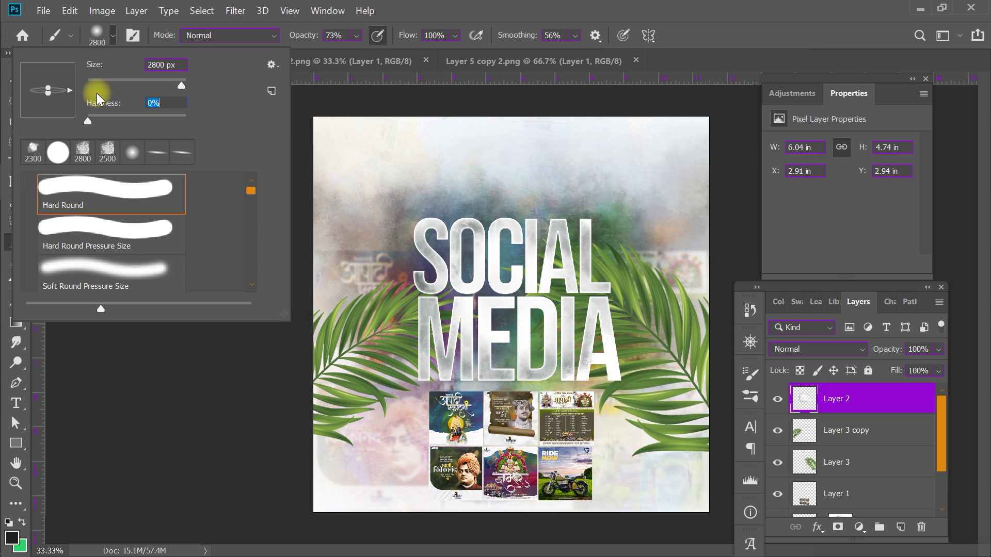
left_click(120, 42)
key("bracketleft")
key("bracketleft")
key("bracketleft")
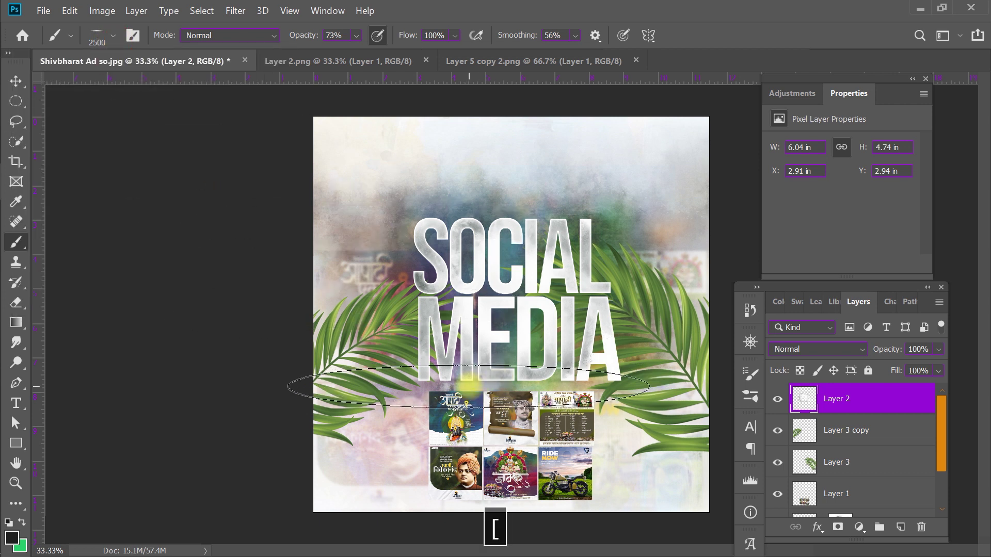
key("bracketleft")
key("bracketleft")
key("bracketleft")
key("bracketleft")
key("bracketleft")
key("bracketleft")
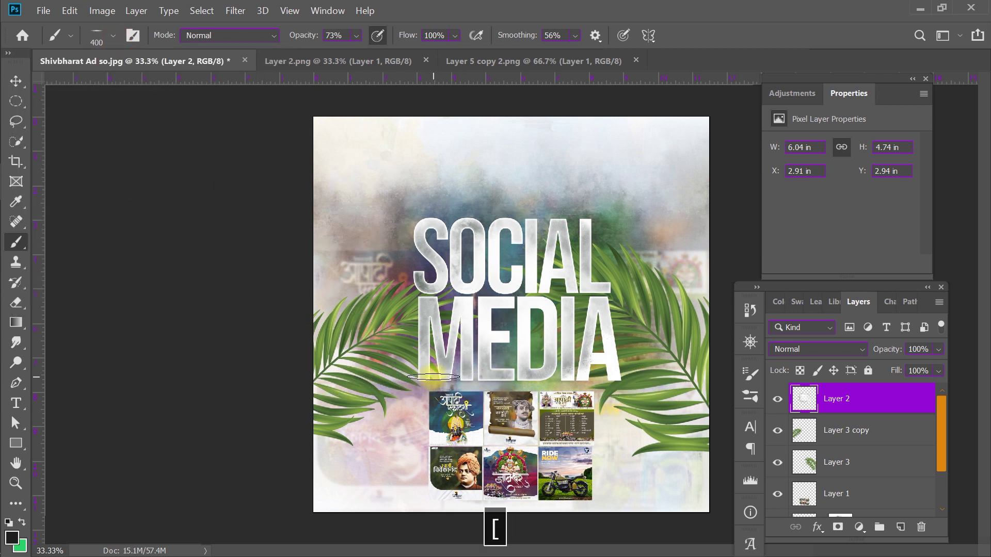
Step: Add Layer 4 below Layer 2 and brush a thin soft shadow stroke under MEDIA
left_click(900, 527)
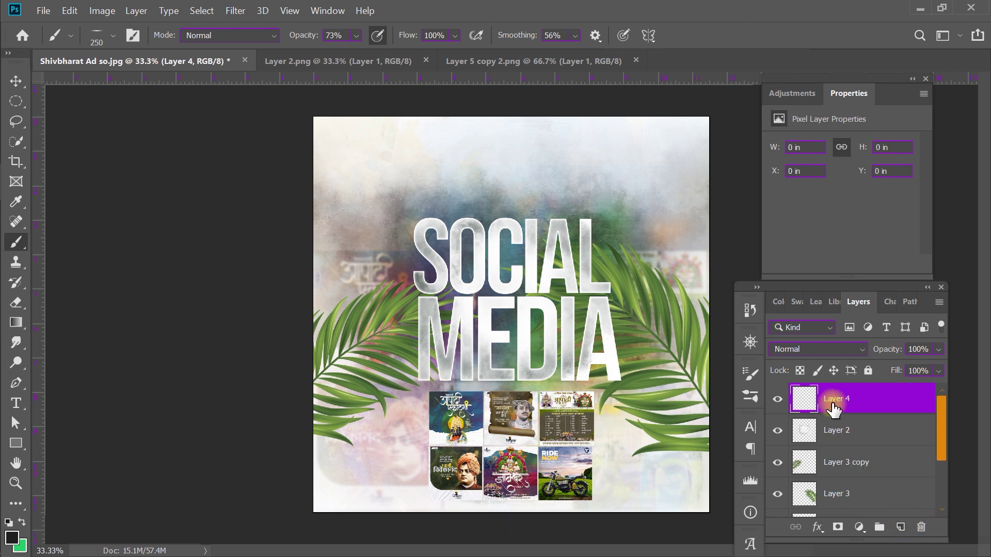
mouse_move(848, 403)
left_mouse_down()
mouse_move(851, 449)
mouse_move(851, 430)
left_mouse_up()
scroll(445, 387, "up", 5)
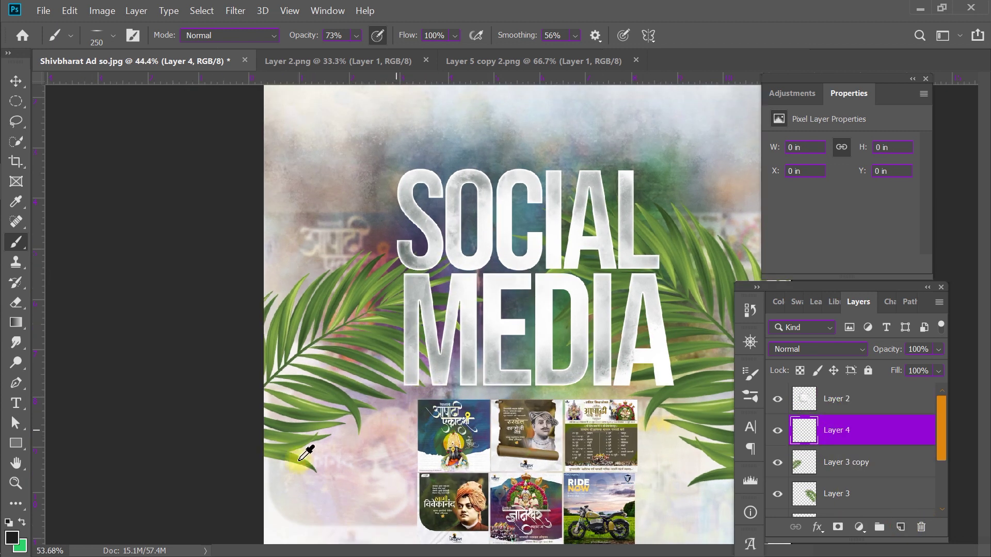
scroll(419, 410, "up", 3)
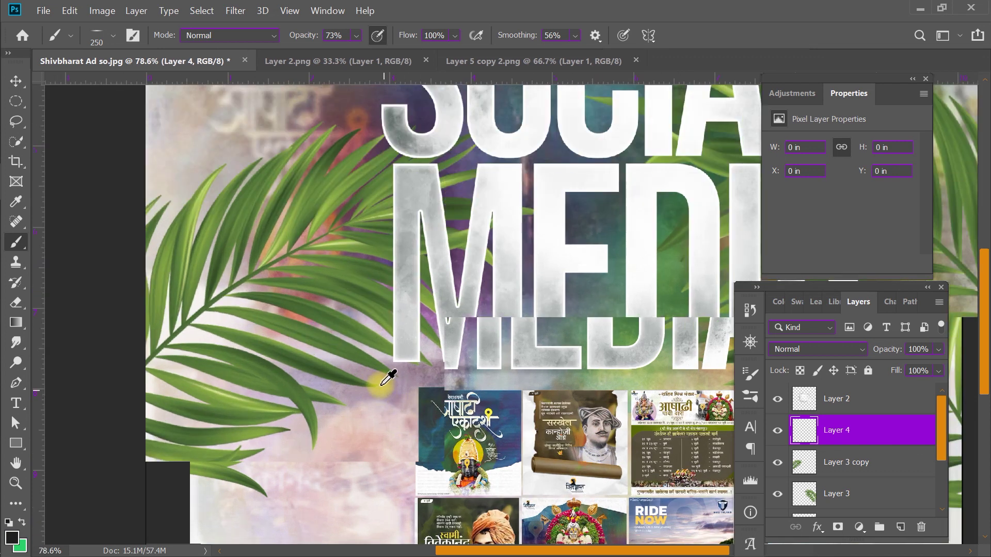
key("bracketleft")
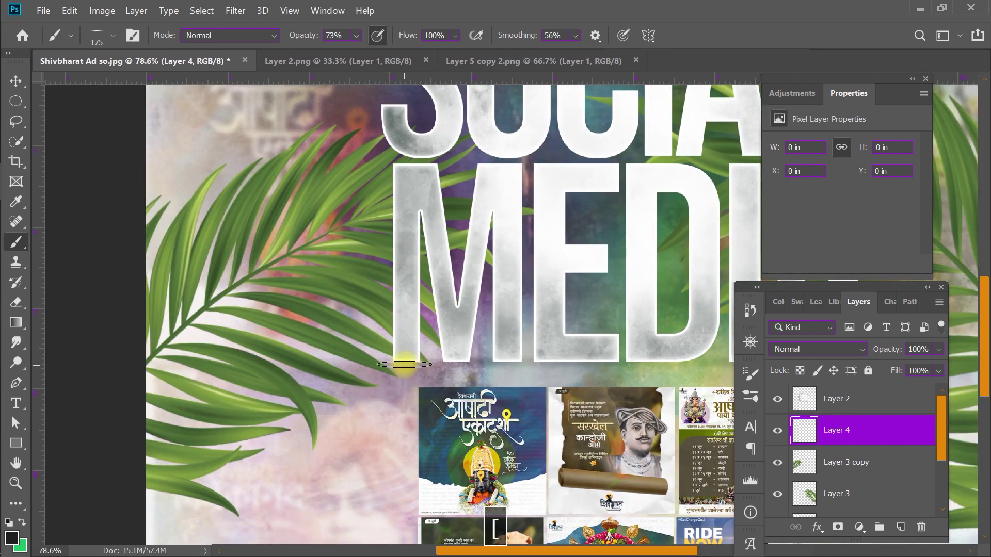
key("ctrl+z")
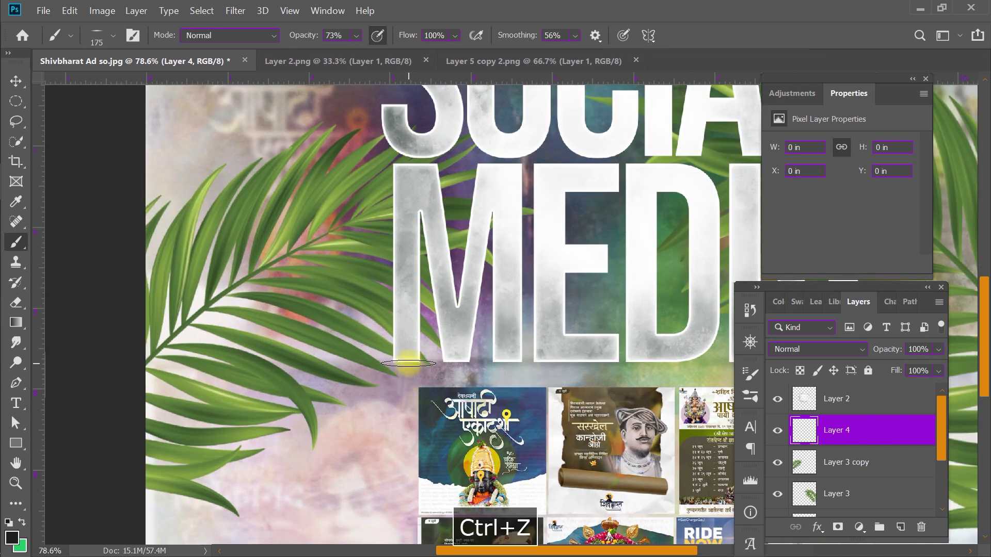
mouse_move(404, 365)
left_mouse_down()
mouse_move(555, 356)
mouse_move(586, 366)
mouse_move(643, 362)
mouse_move(420, 377)
mouse_move(686, 380)
left_mouse_up()
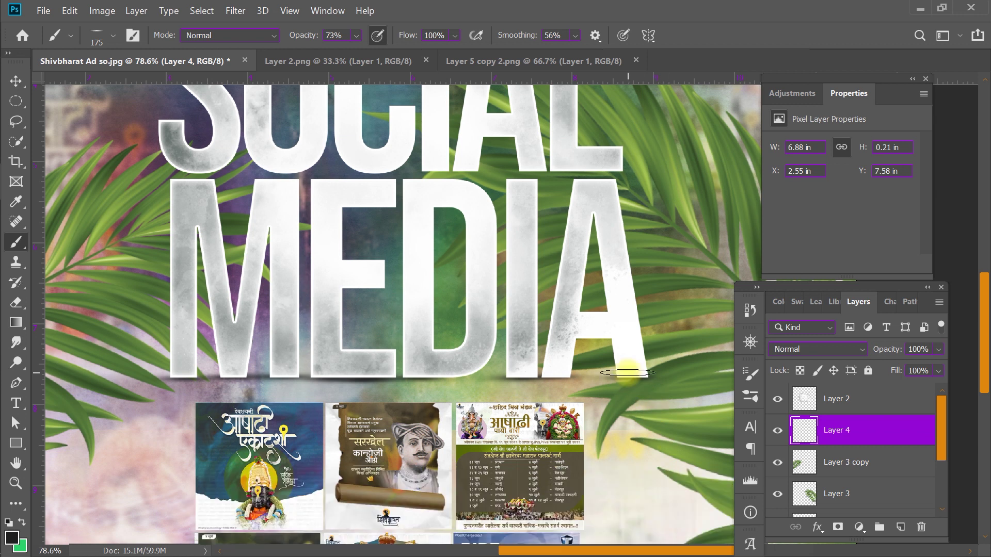
scroll(611, 436, "down", 2)
scroll(611, 436, "down", 1)
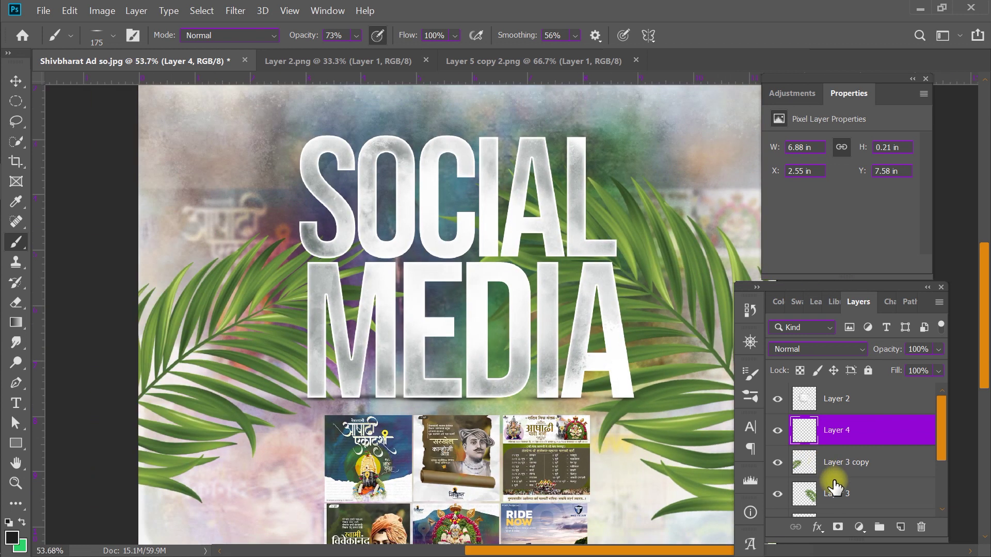
Step: Add Layer 5 below Layer 4 and set the soft brush to 400 px
left_click(900, 527)
left_click_drag(856, 459, 856, 477)
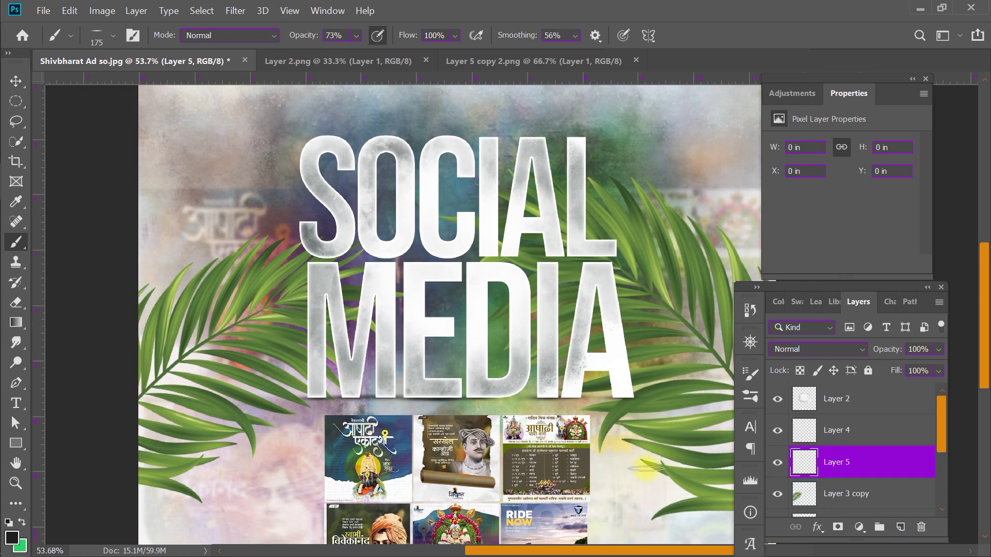
scroll(318, 392, "up", 2)
scroll(317, 392, "up", 3)
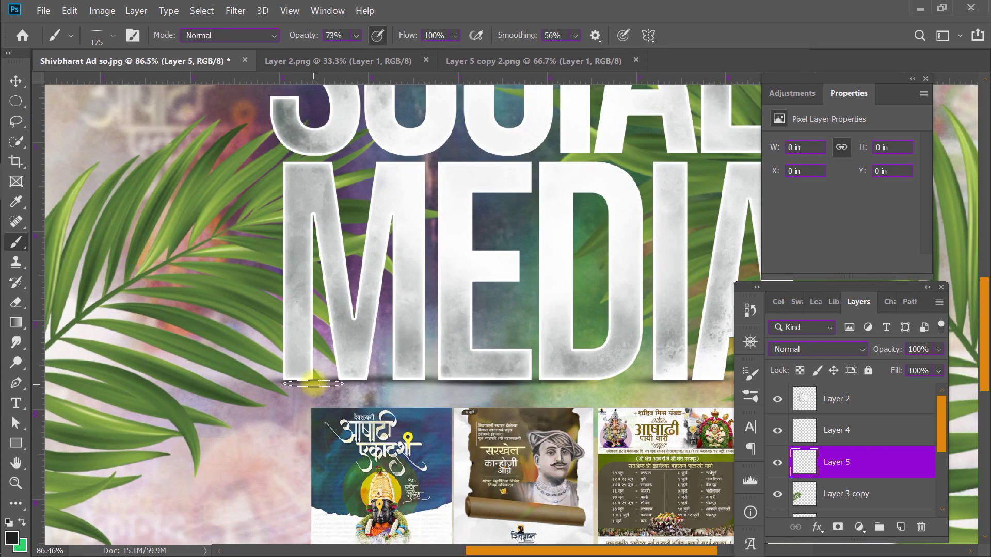
key("bracketright")
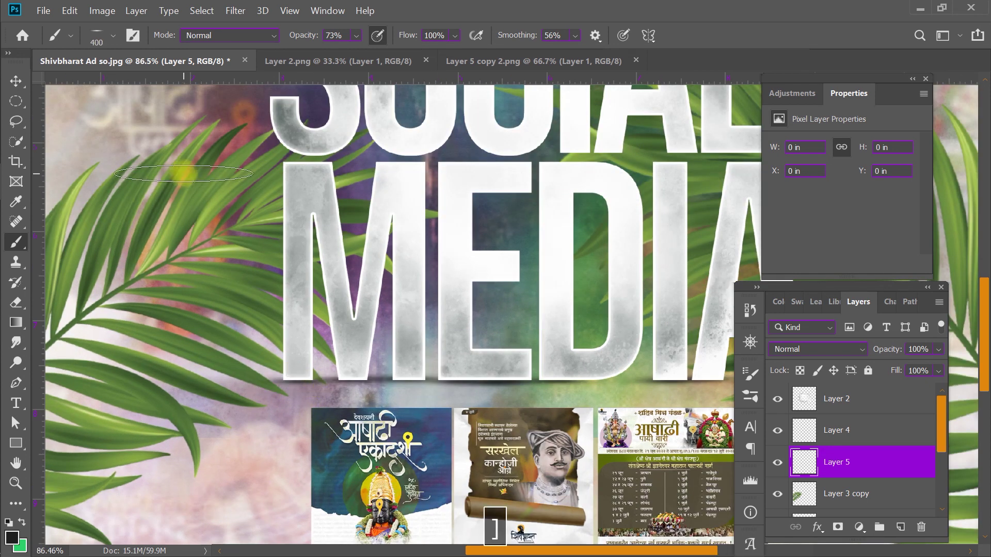
left_click(105, 35)
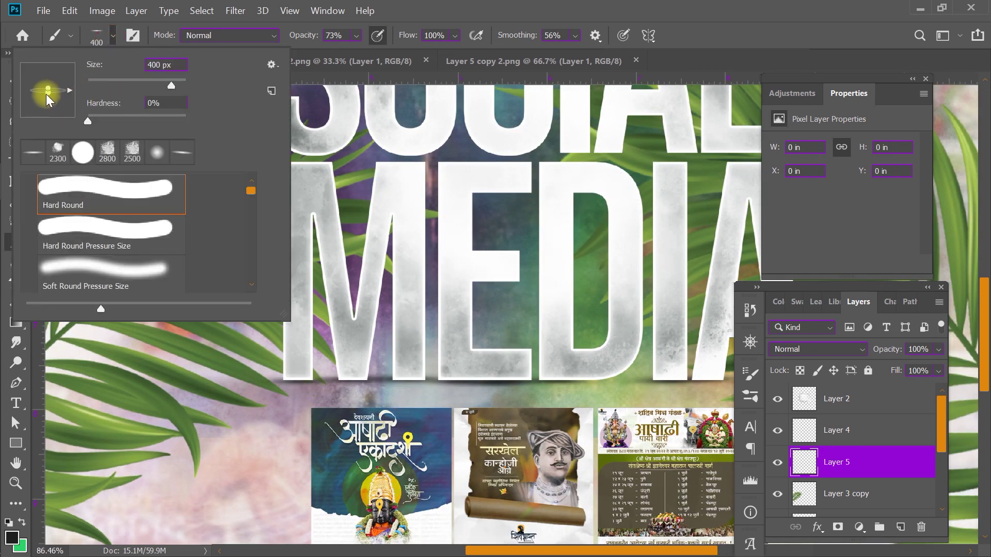
left_click(112, 35)
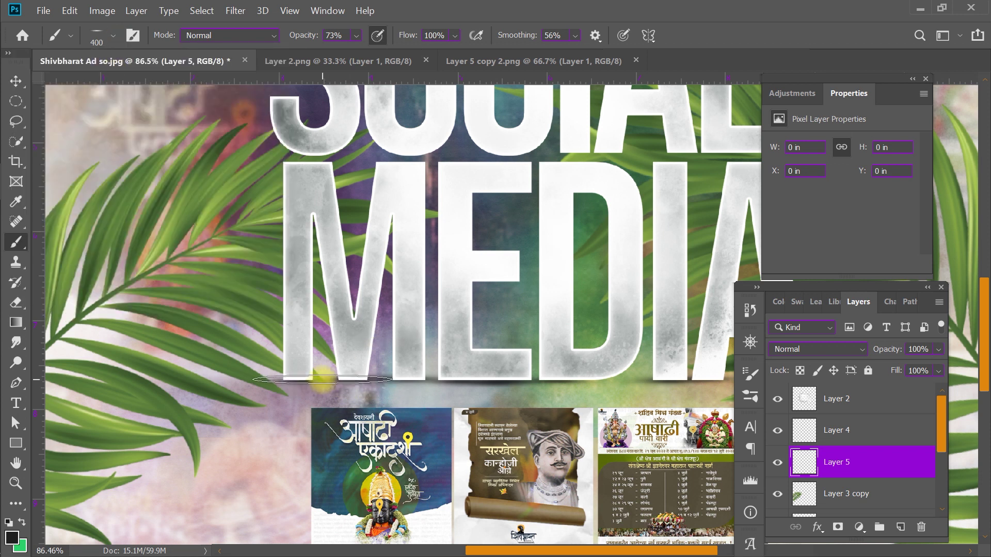
Step: Paint a soft shadow stroke along the full base of MEDIA on Layer 5
left_click(322, 379)
left_click(369, 381)
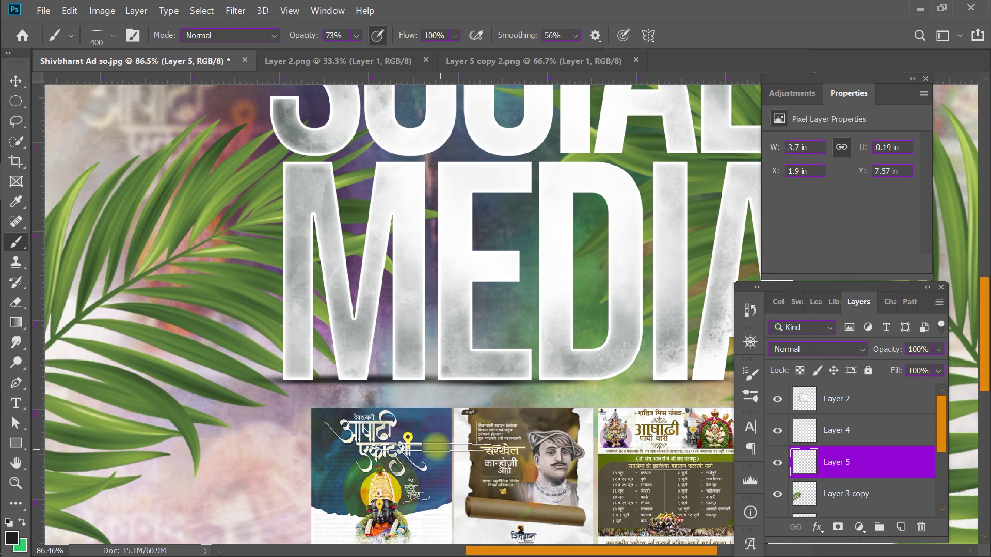
key("ctrl+z")
left_click(299, 378)
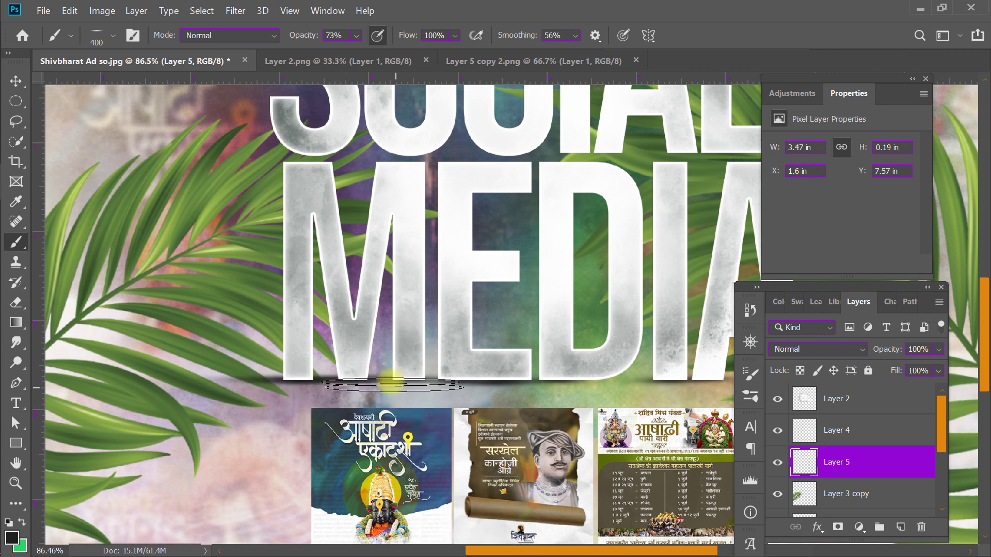
mouse_move(388, 379)
left_mouse_down()
mouse_move(707, 385)
mouse_move(570, 400)
mouse_move(645, 395)
left_mouse_up()
key("space")
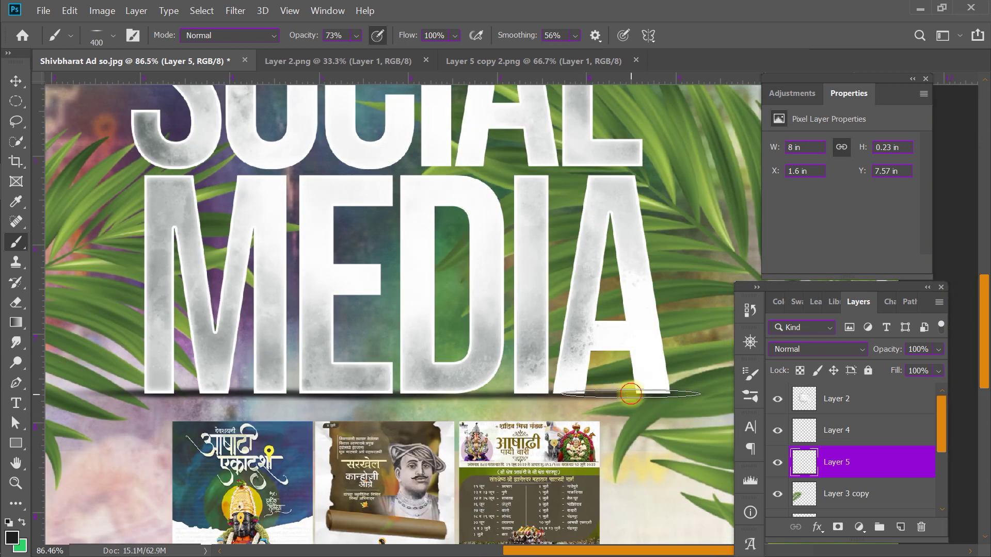
scroll(640, 413, "down", 5)
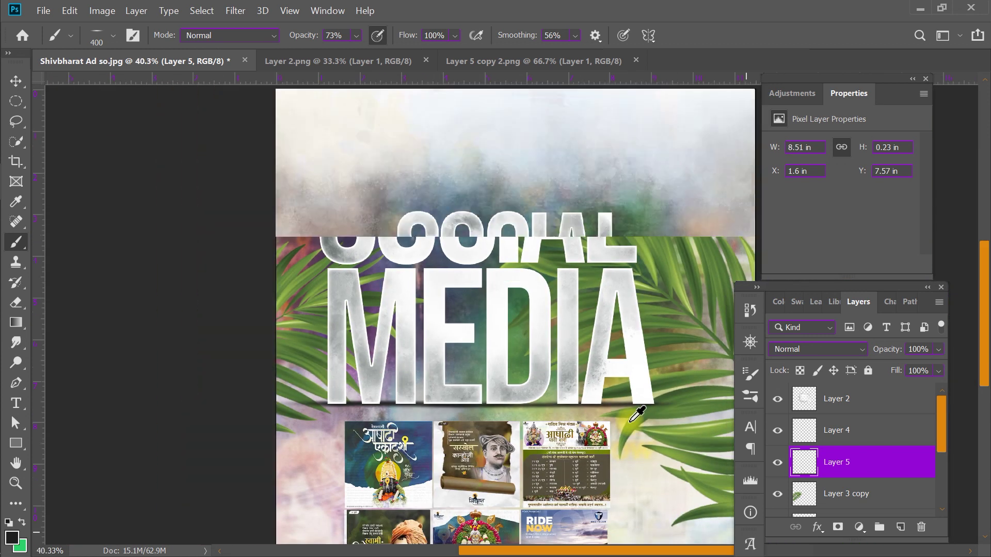
Step: Lower Layer 5's opacity to 14%
left_click(938, 349)
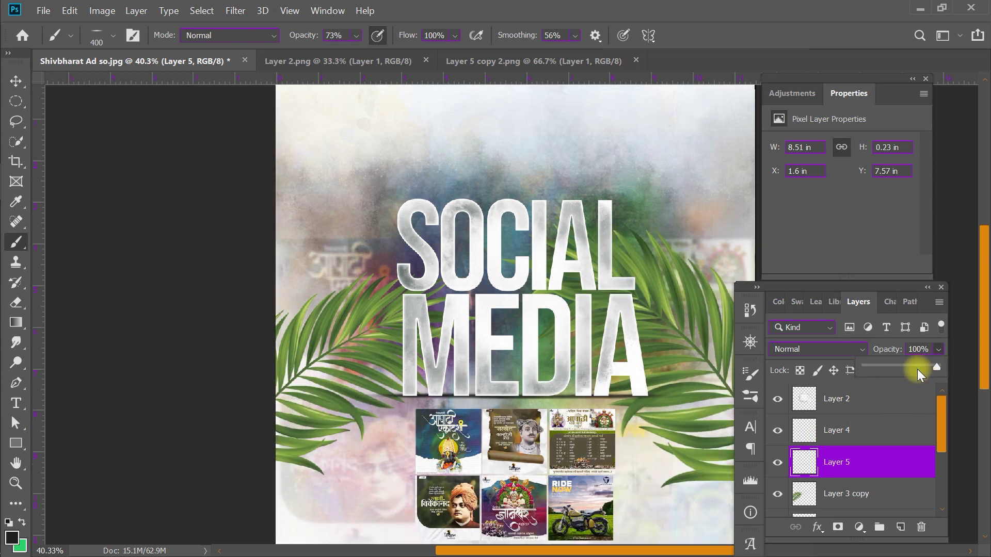
left_click_drag(891, 368, 870, 396)
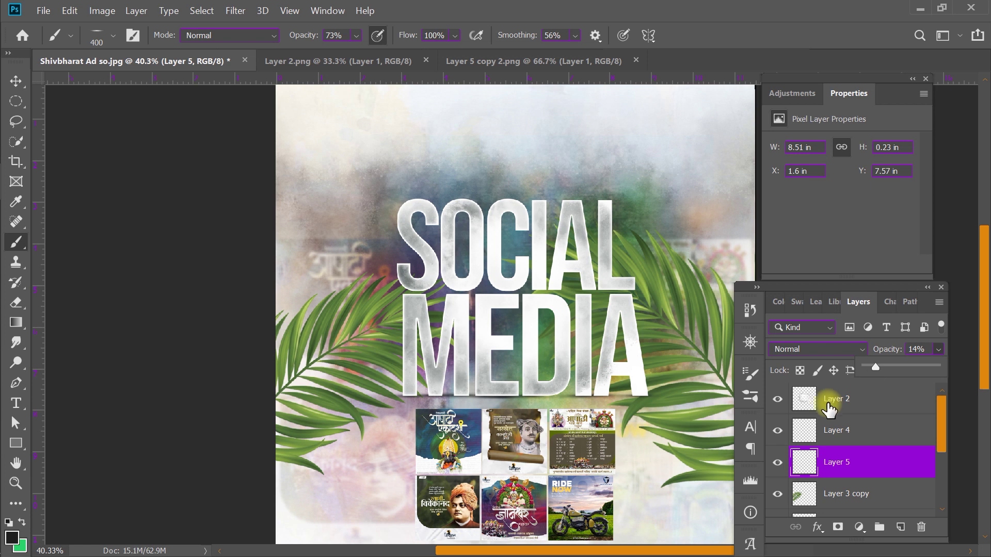
scroll(570, 387, "down", 3)
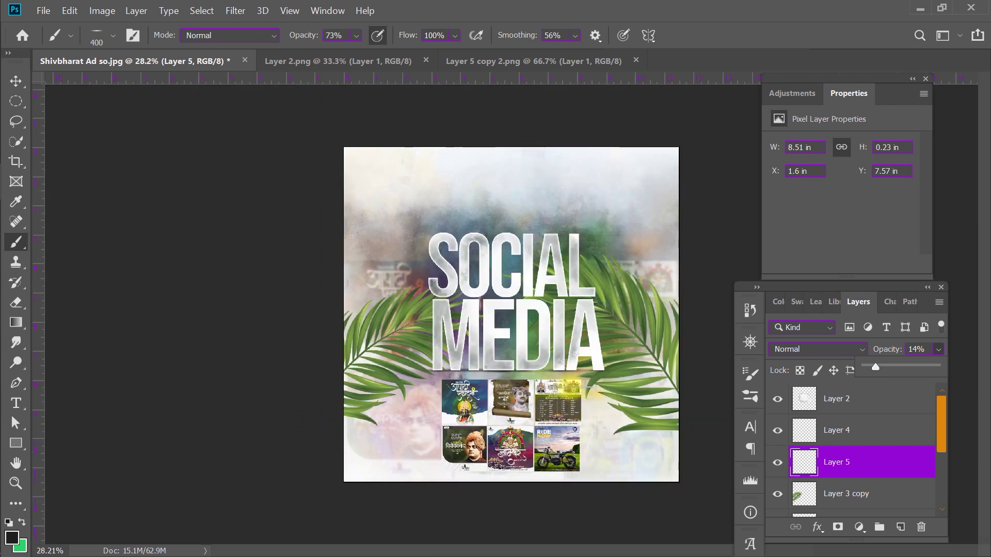
Step: Draw a wide rectangle band across SOCIAL's bottom edge and move it to the top of the stack
left_click(16, 81)
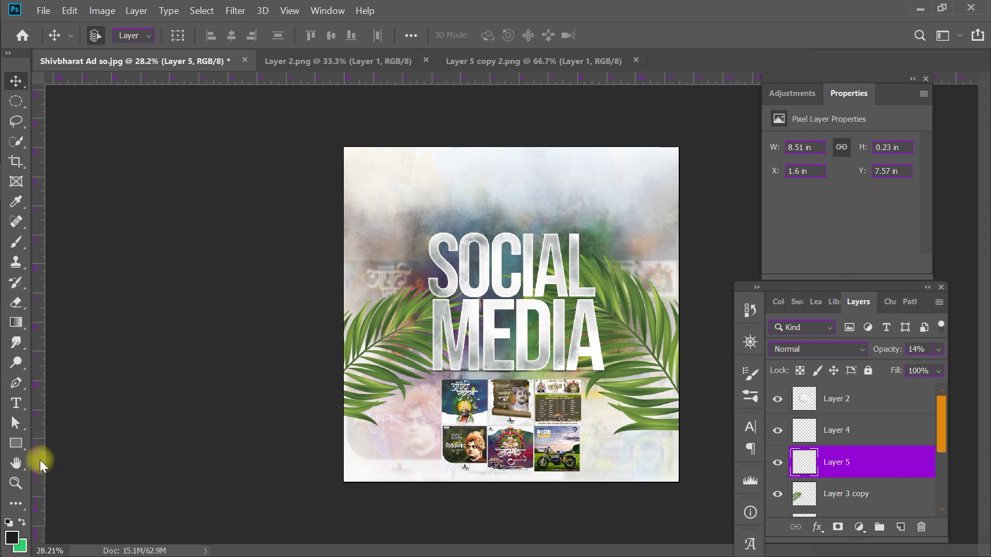
left_click(15, 444)
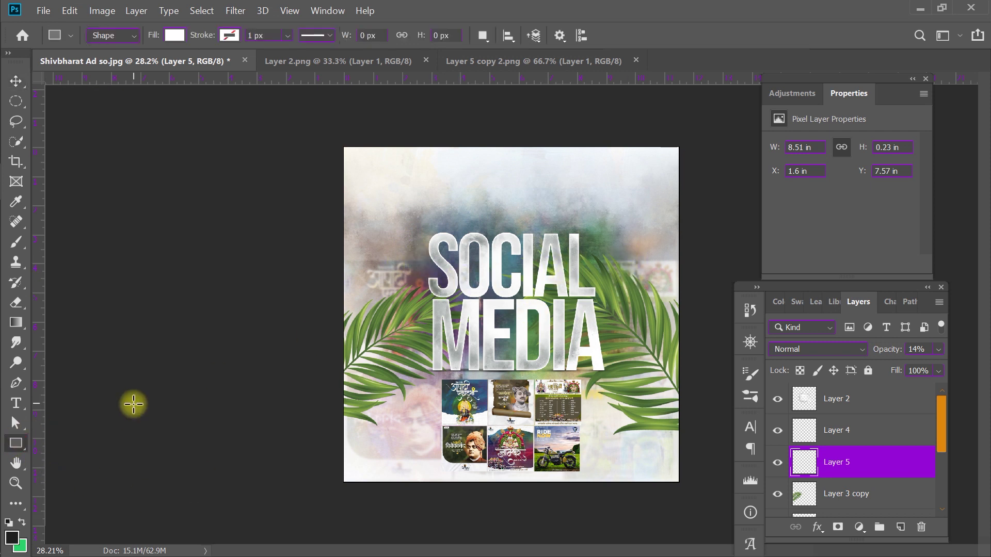
mouse_move(427, 274)
left_mouse_down()
mouse_move(582, 304)
mouse_move(629, 301)
left_mouse_up()
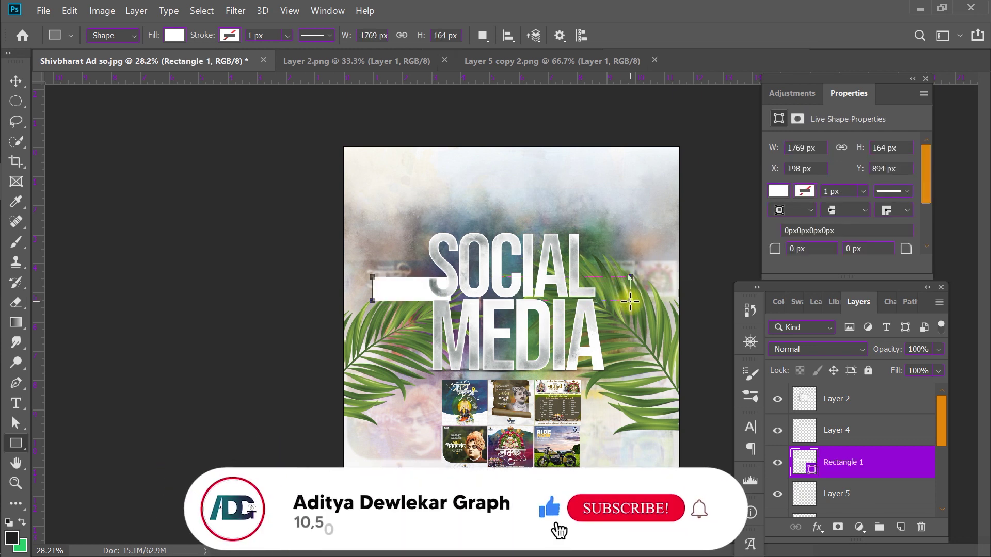
left_click(20, 82)
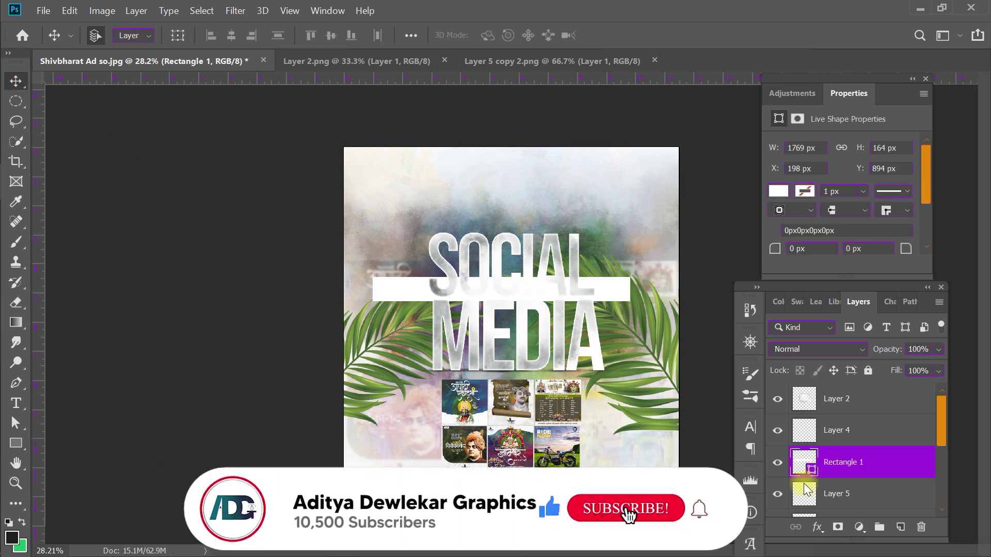
mouse_move(883, 452)
left_mouse_down()
mouse_move(866, 386)
mouse_move(817, 413)
left_mouse_up()
Step: Fill Rectangle 1 with green #537836
double_click(812, 404)
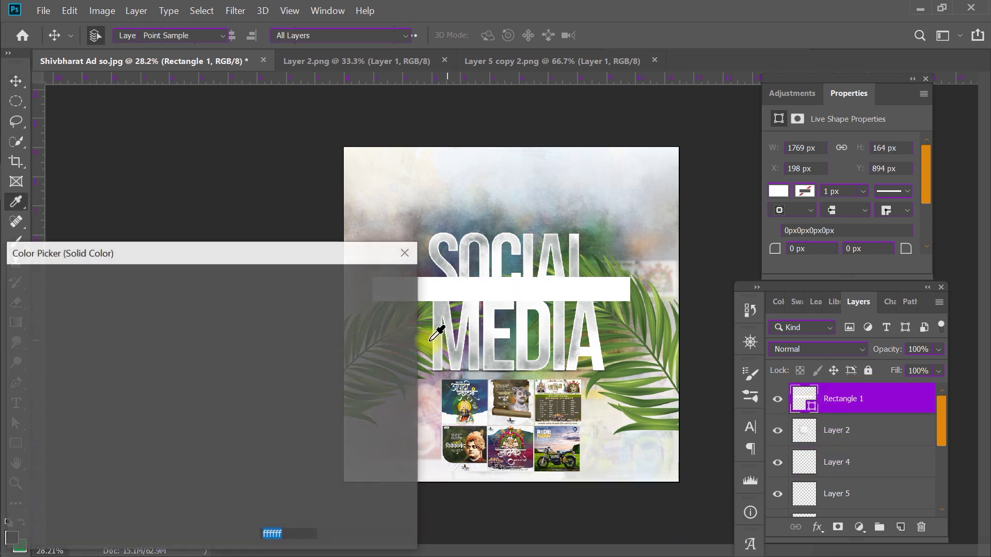
left_click(641, 357)
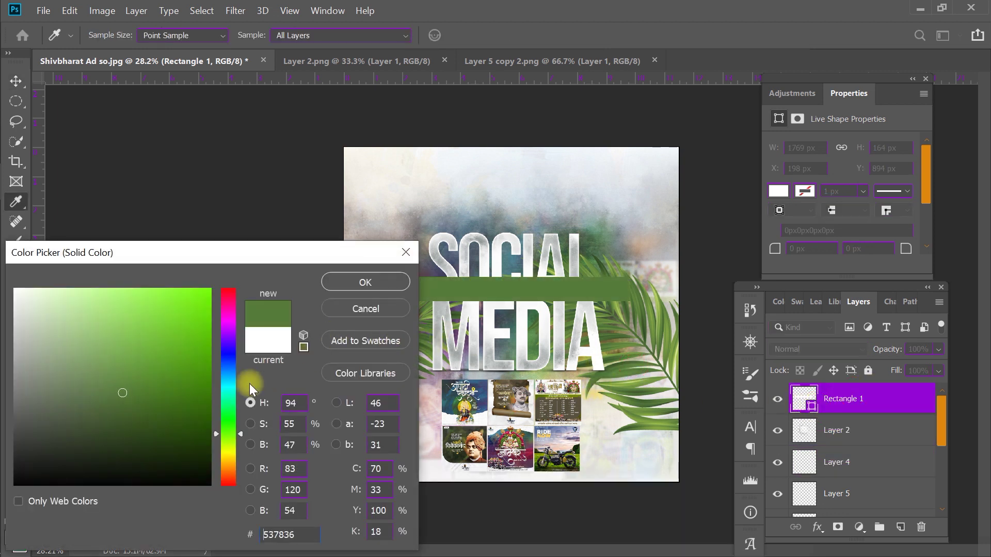
left_click_drag(115, 421, 108, 401)
left_click(351, 283)
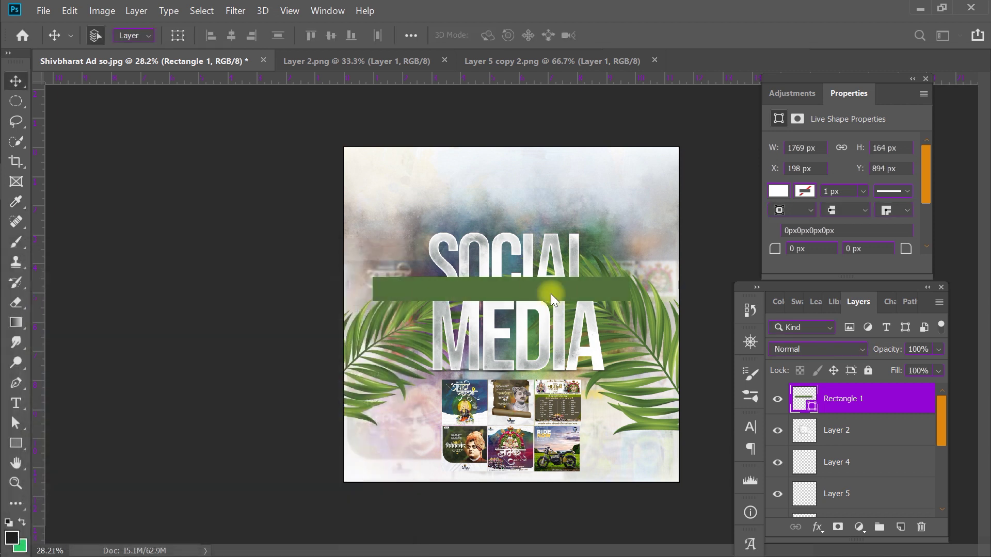
Step: Tilt the green band about -3.7° and move it up onto SOCIAL's base
key("ctrl+t")
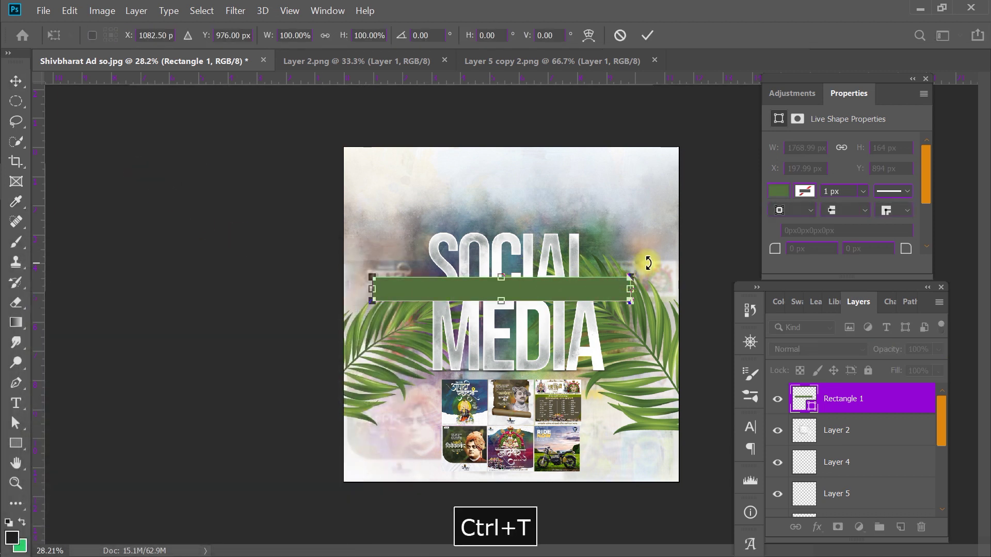
left_click_drag(648, 262, 663, 249)
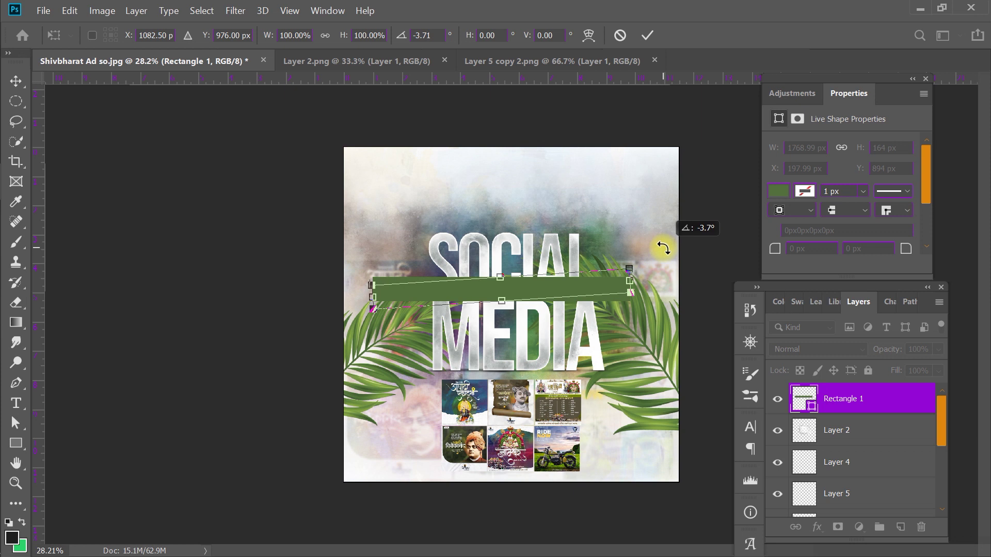
mouse_move(558, 284)
left_mouse_down()
mouse_move(565, 273)
mouse_move(525, 286)
mouse_move(564, 264)
left_mouse_up()
Step: Mask the green Rectangle 1 band with Layer 2's SOCIAL MEDIA text selection
left_click(648, 37)
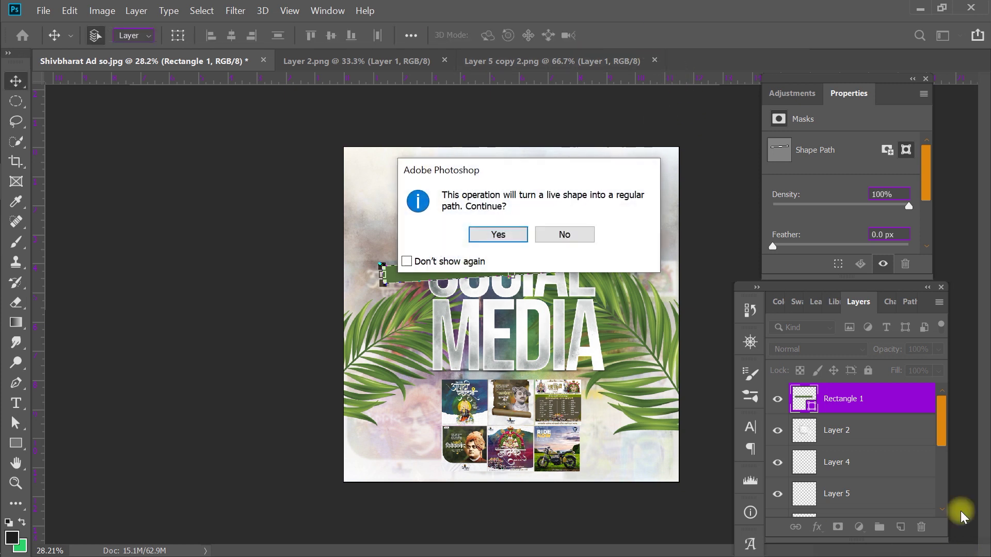
left_click(498, 232)
left_click(886, 428)
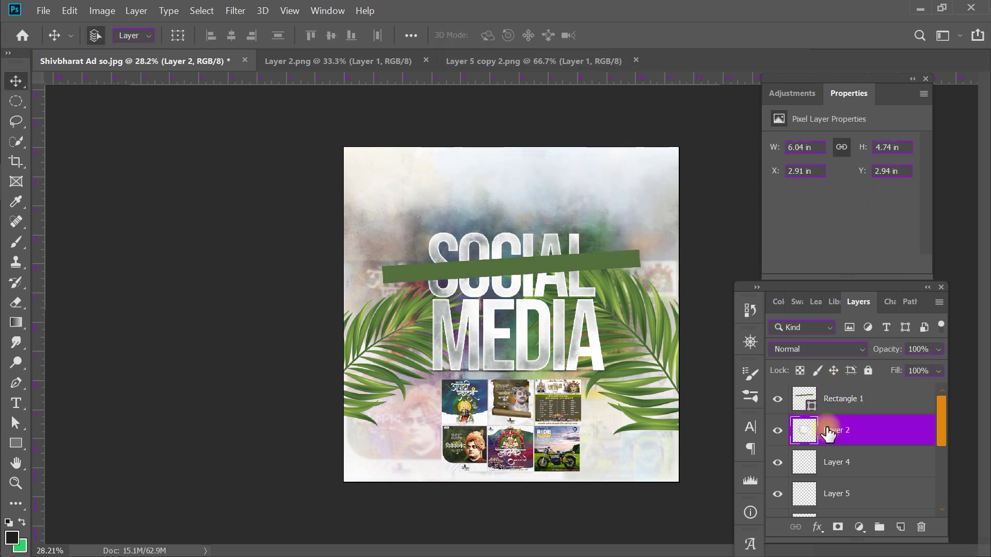
left_click(806, 438, "ctrl")
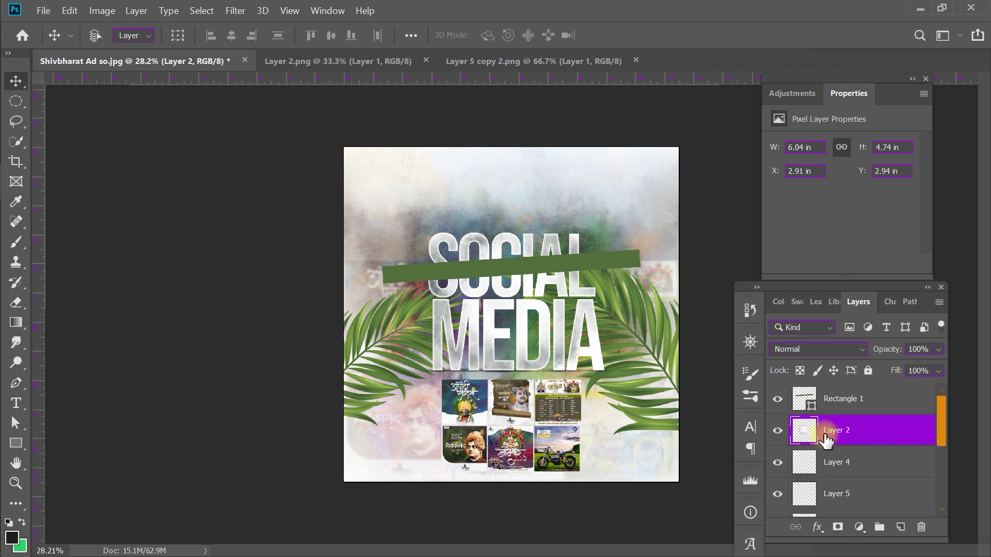
left_click(804, 435, "ctrl")
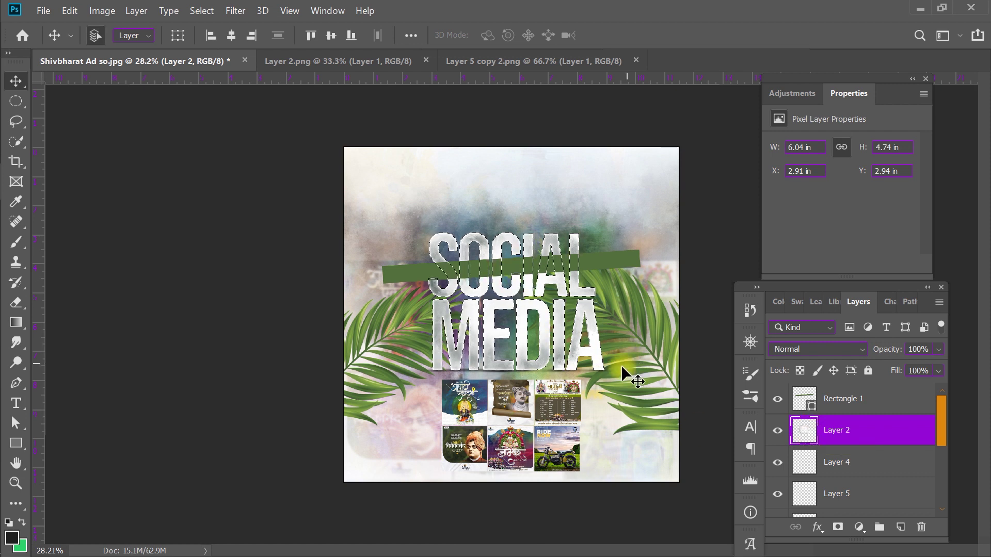
left_click(846, 403)
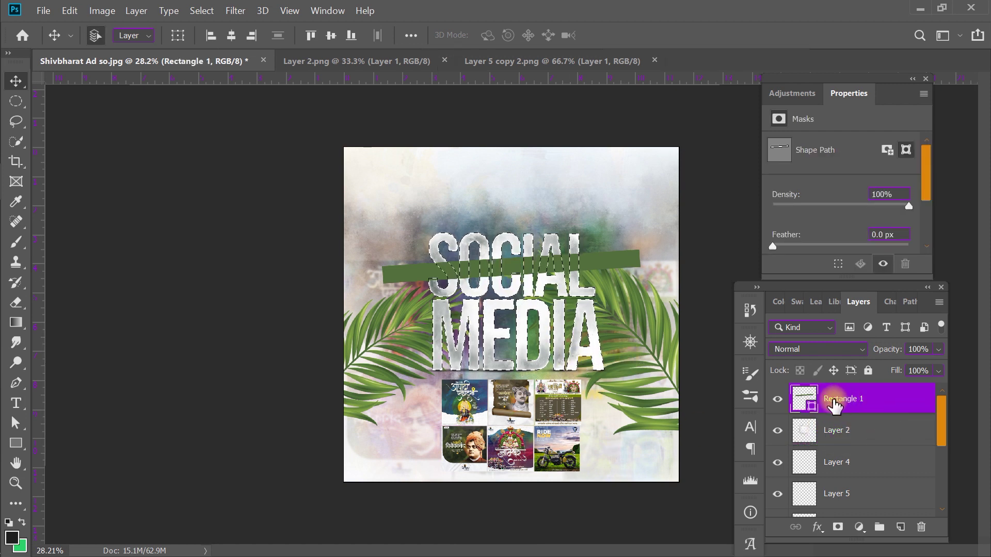
left_click(840, 528)
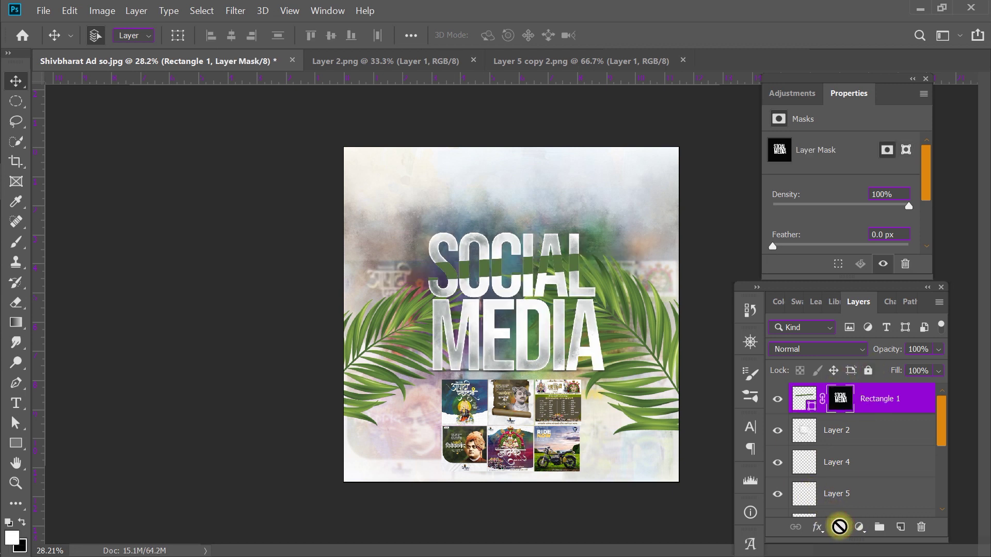
Step: Set the masked Rectangle 1 band's blend mode to Color Burn
scroll(464, 294, "up", 3)
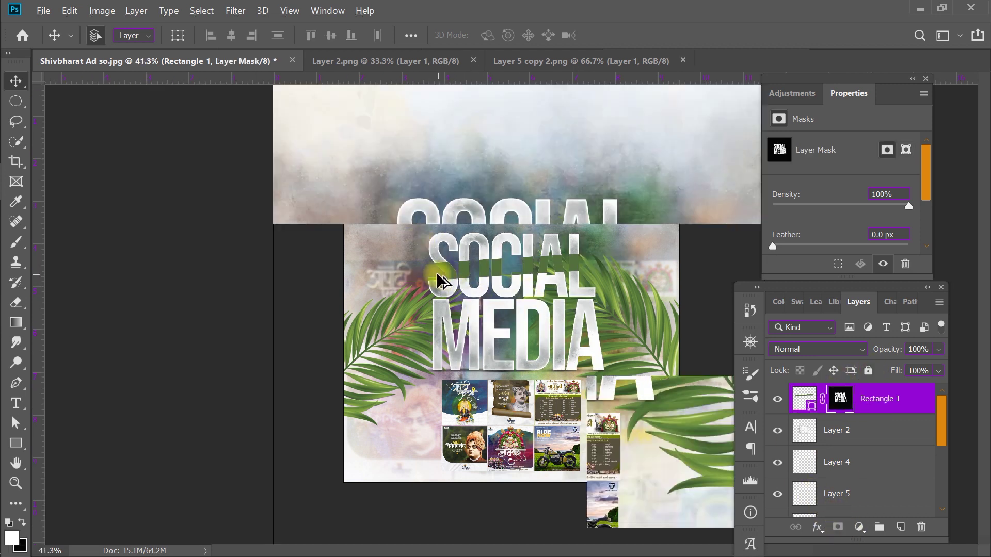
scroll(435, 271, "up", 3)
scroll(431, 268, "up", 2)
scroll(426, 264, "up", 2)
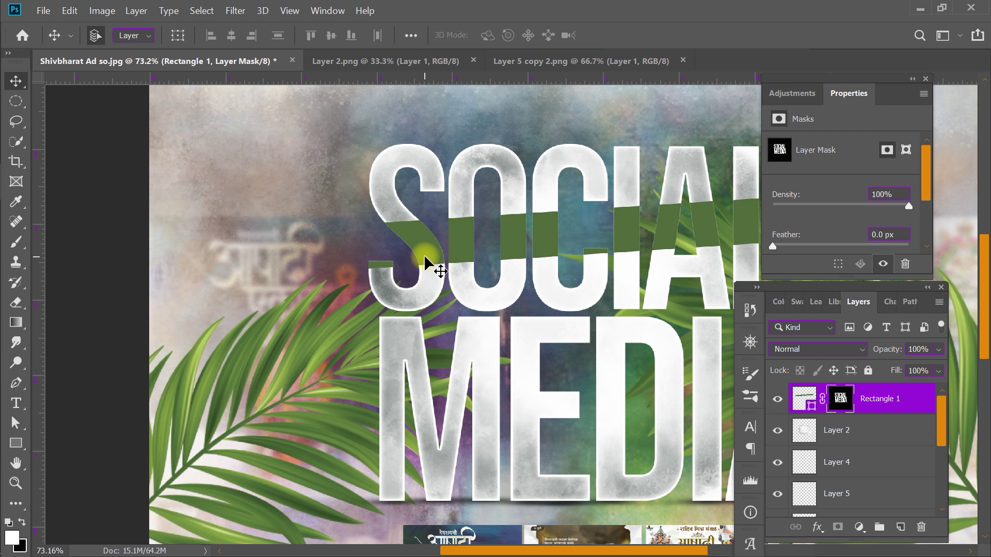
scroll(427, 255, "down", 10)
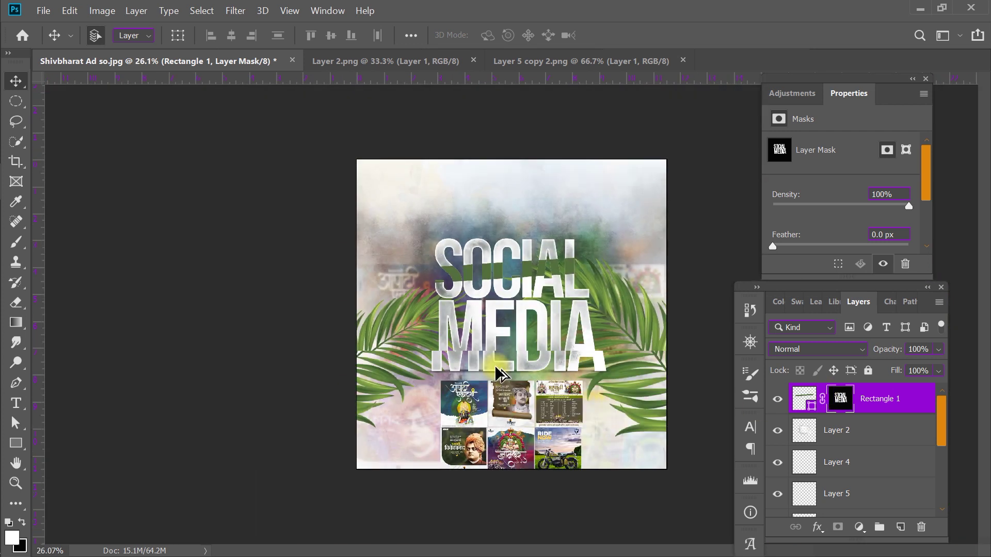
left_click(798, 372)
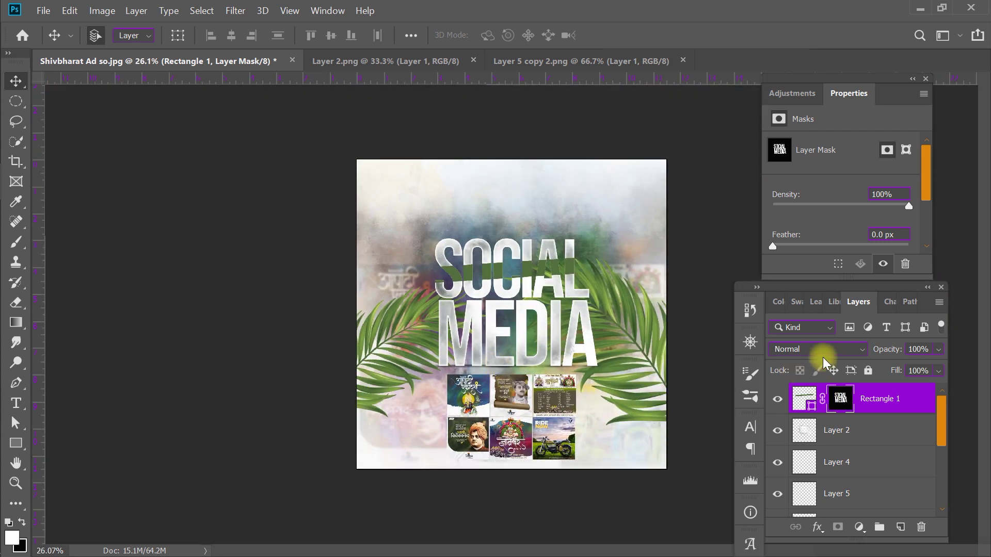
left_click(792, 352)
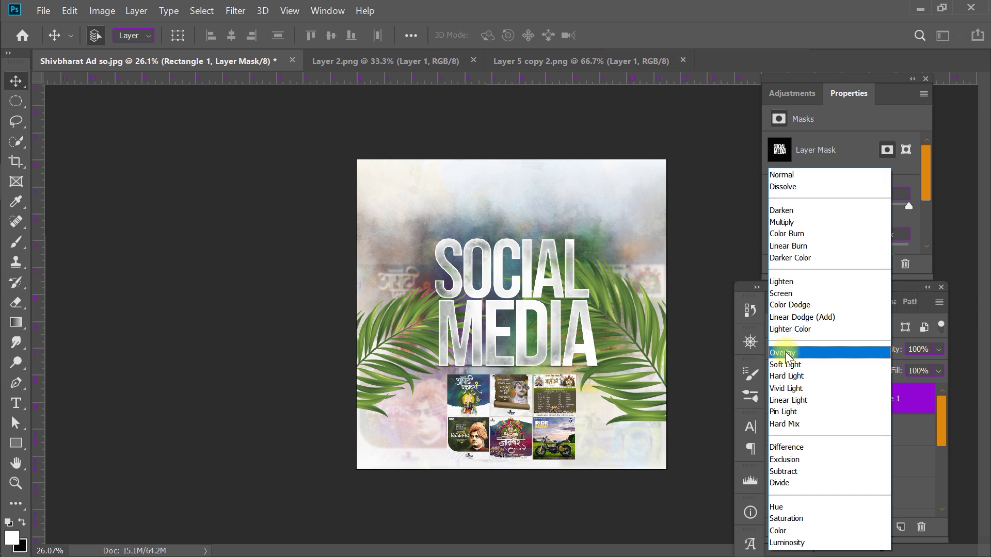
left_click(797, 236)
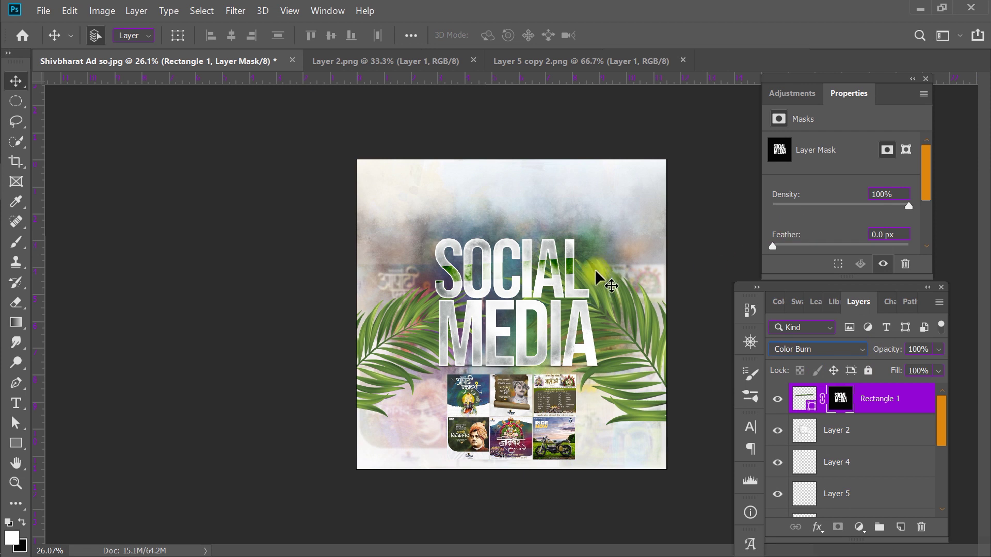
Step: Shift the band slightly left so its tint moves inside the SOCIAL letters
left_click_drag(579, 261, 478, 268)
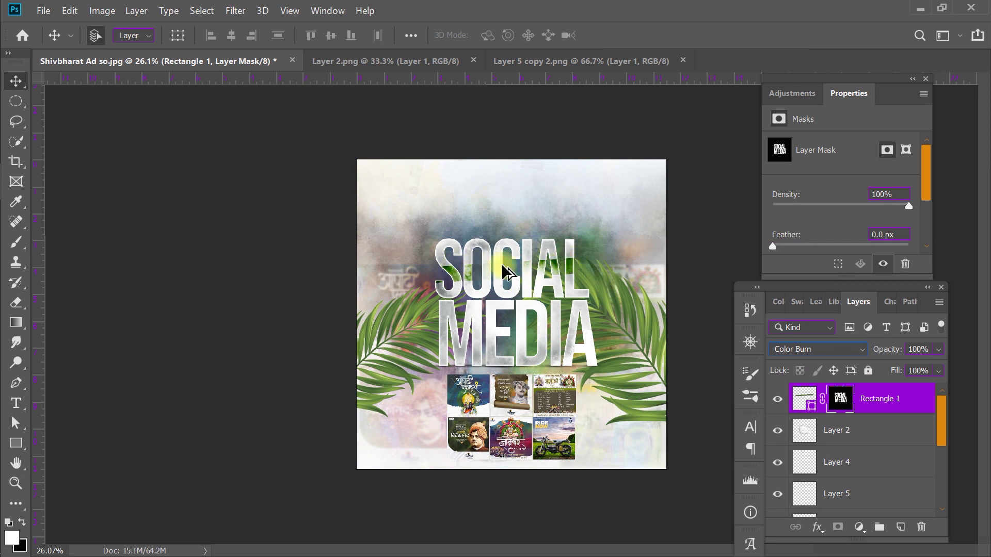
left_click(350, 261)
scroll(565, 255, "up", 3)
scroll(608, 239, "up", 3)
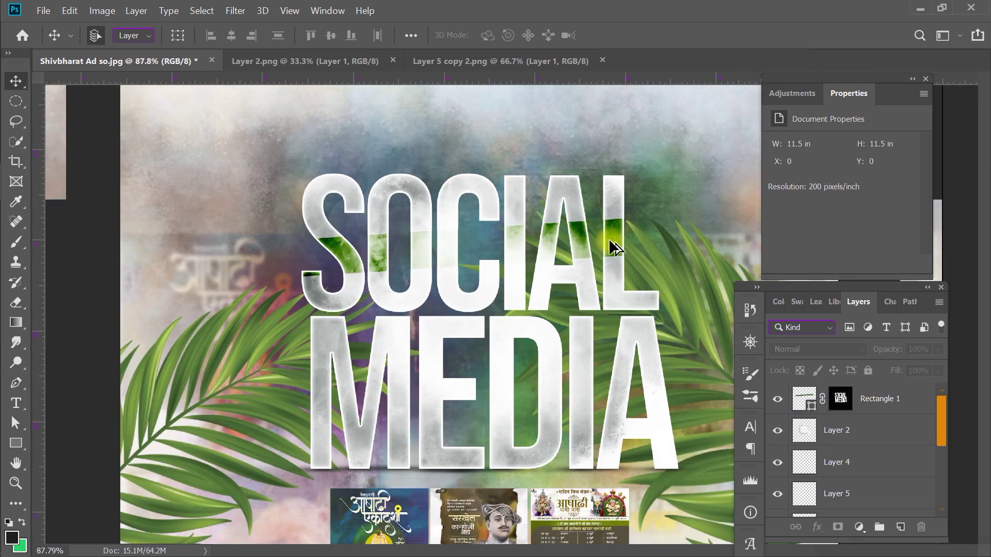
scroll(609, 239, "up", 2)
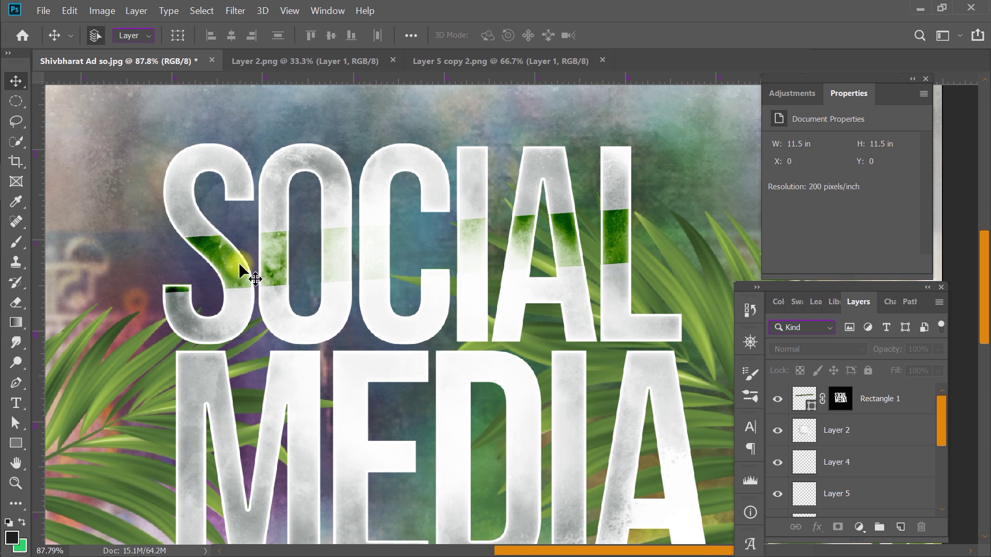
key("ctrl+t")
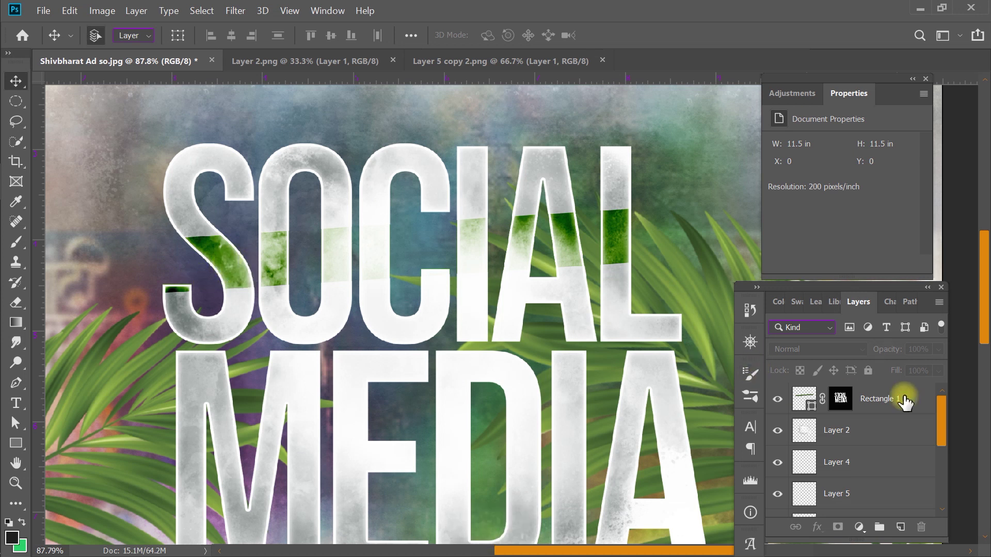
left_click(895, 401)
key("ctrl+t")
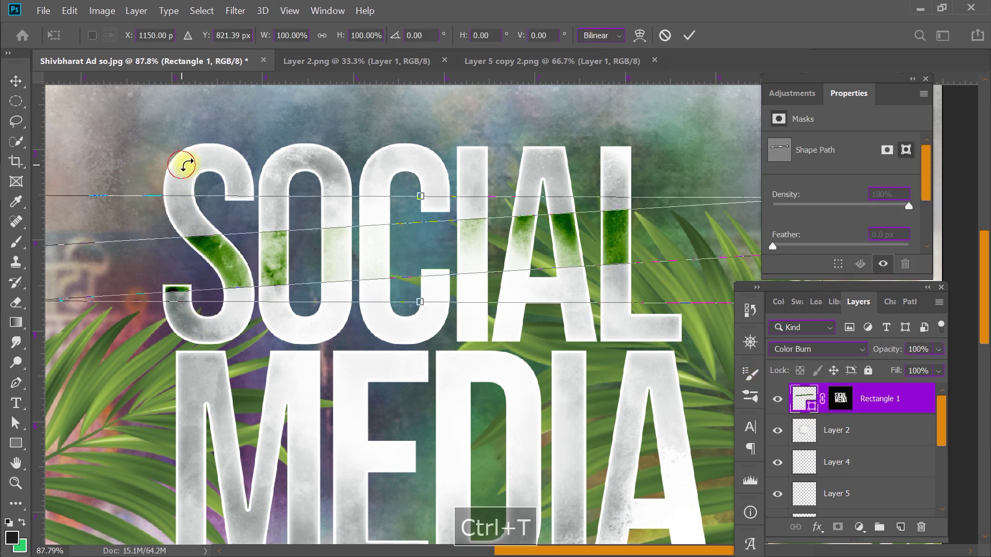
left_click_drag(223, 221, 224, 219)
left_click_drag(266, 268, 265, 255)
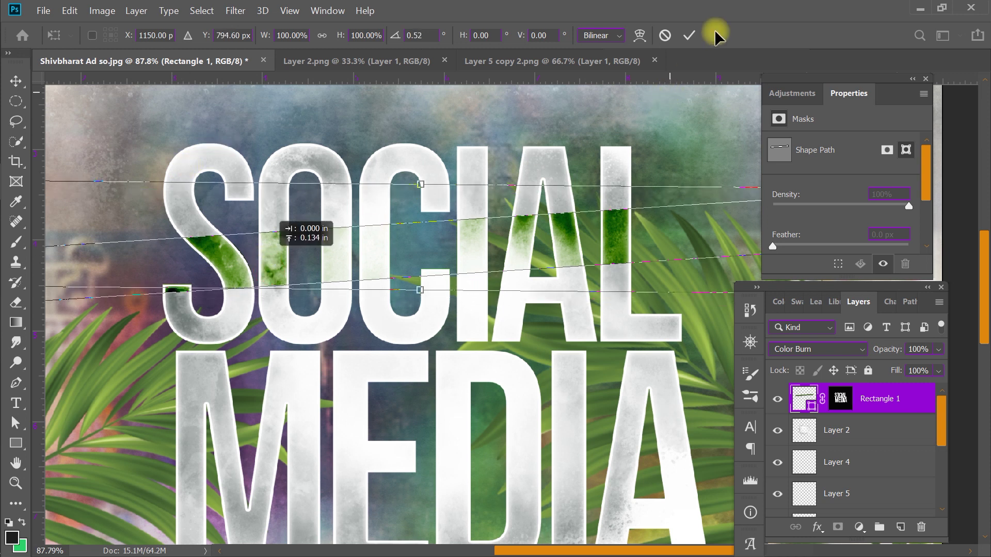
left_click(689, 35)
scroll(528, 212, "down", 2)
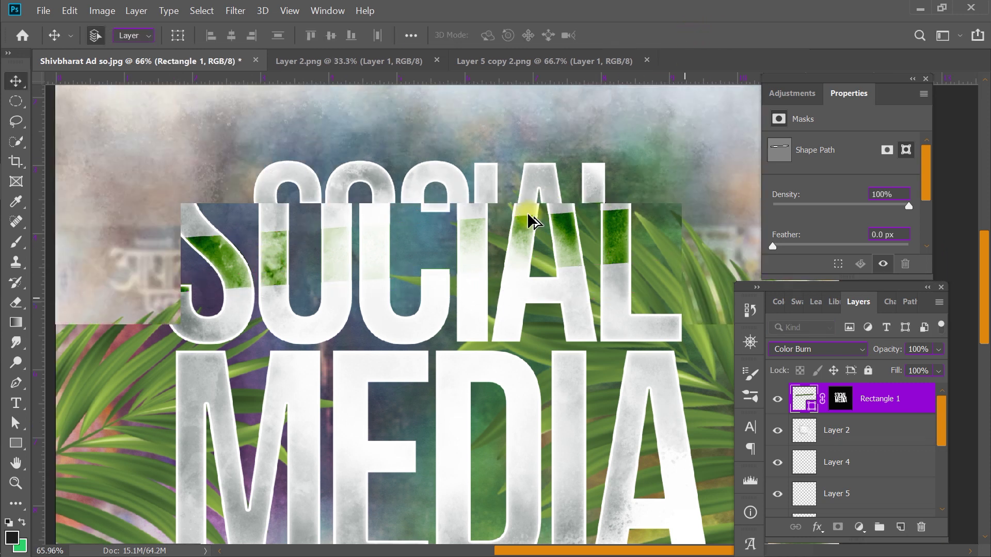
scroll(527, 212, "down", 2)
scroll(529, 214, "down", 2)
scroll(531, 217, "up", 1)
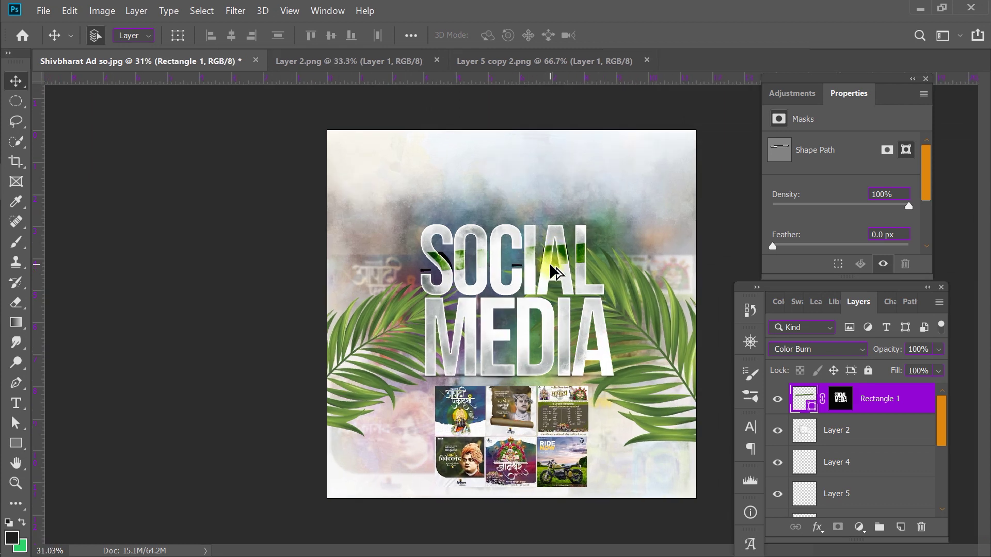
key("ctrl+z")
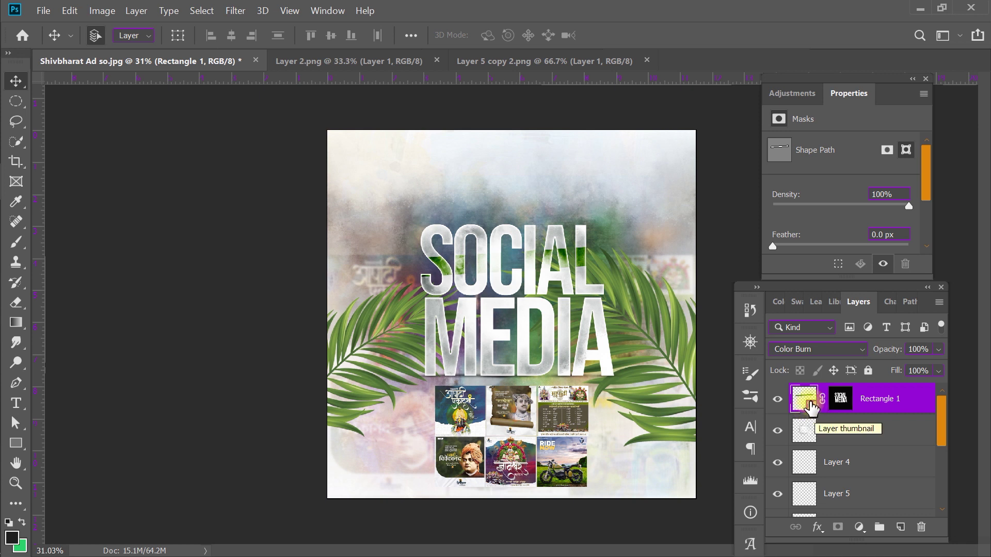
Step: Change Rectangle 1's fill from green #506d39 to yellower olive #696d39
left_click(821, 422)
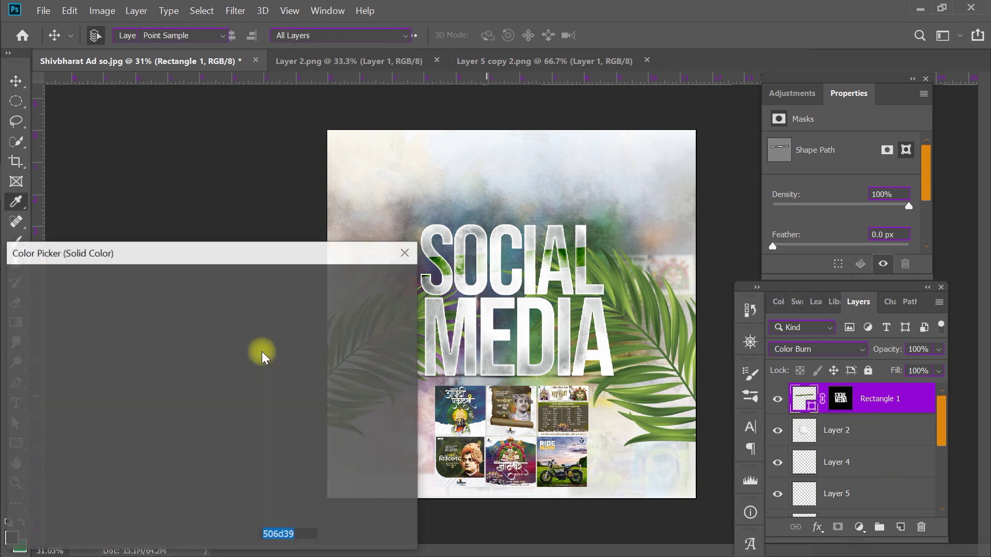
mouse_move(217, 252)
left_mouse_down()
mouse_move(559, 283)
mouse_move(165, 111)
left_mouse_up()
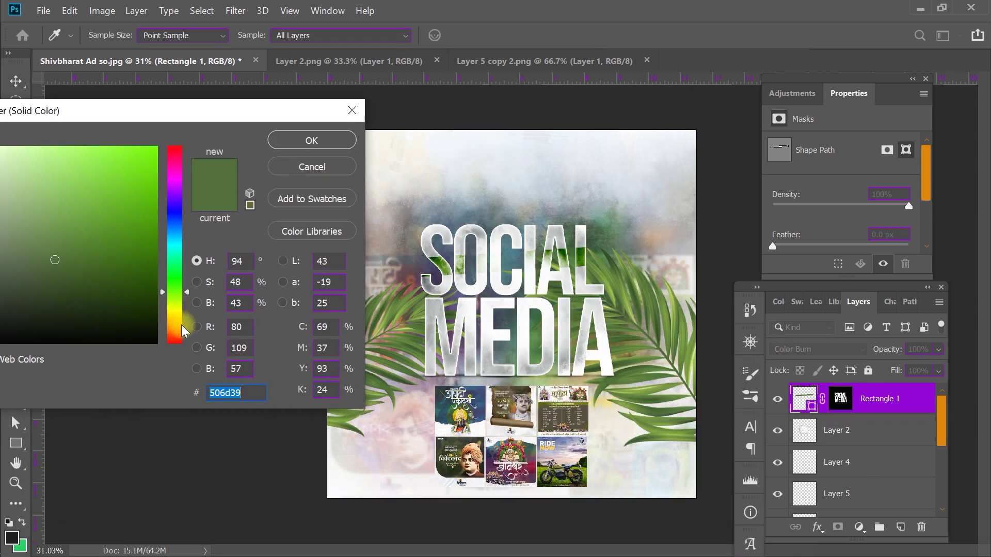
mouse_move(178, 320)
left_mouse_down()
mouse_move(185, 310)
mouse_move(216, 311)
left_mouse_up()
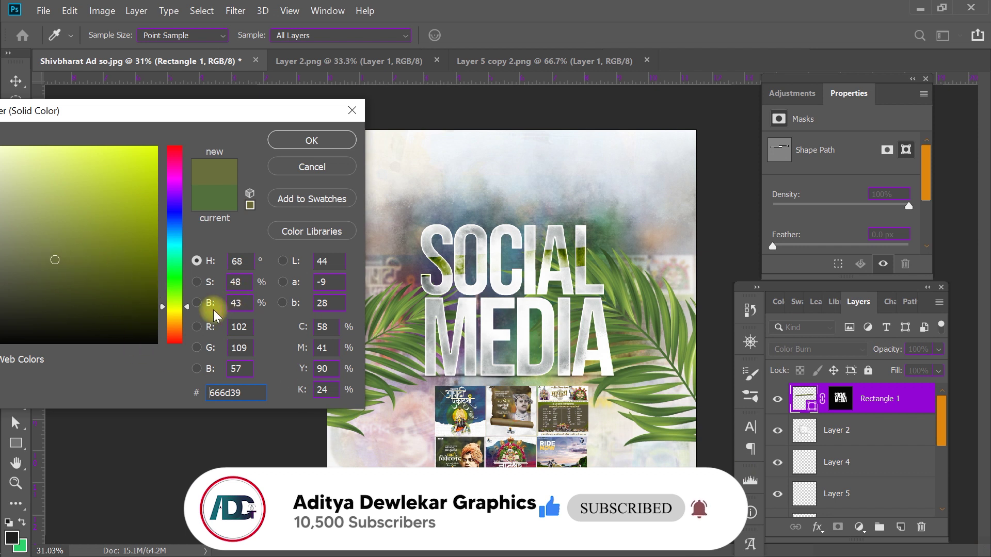
mouse_move(175, 307)
left_mouse_down()
mouse_move(179, 318)
mouse_move(191, 230)
mouse_move(211, 329)
mouse_move(216, 309)
mouse_move(235, 307)
left_mouse_up()
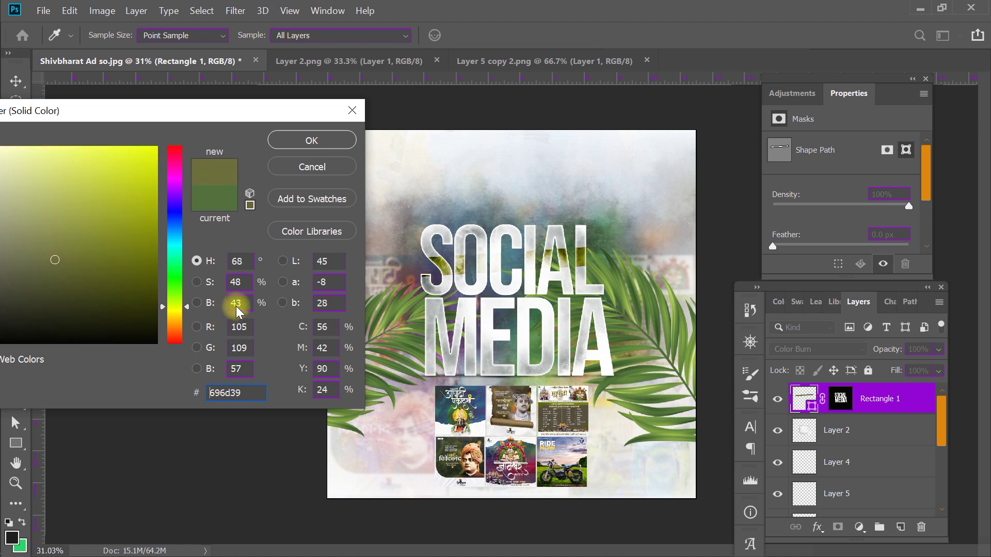
left_click(312, 140)
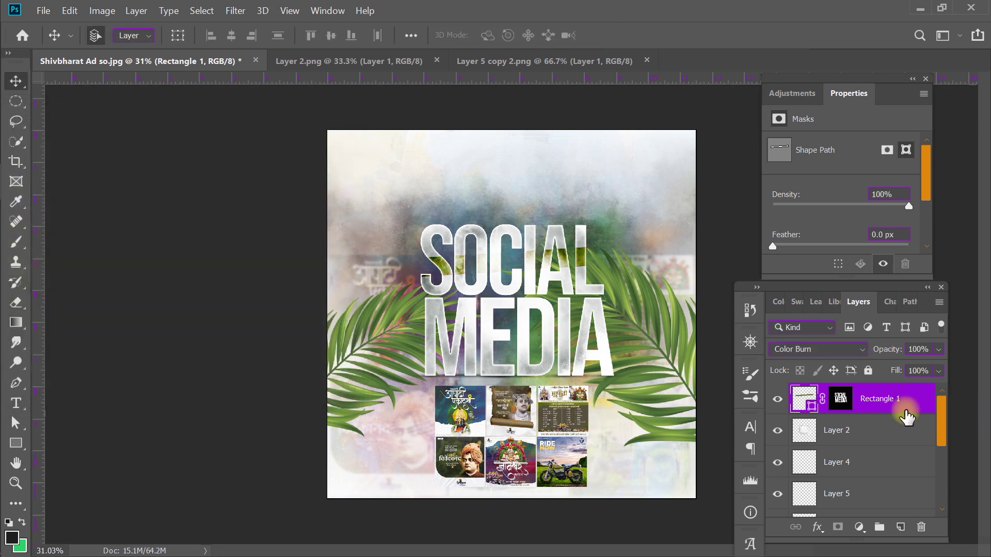
Step: Duplicate the band, remove the copy's mask, and move the copy down across MEDIA
right_click(837, 399)
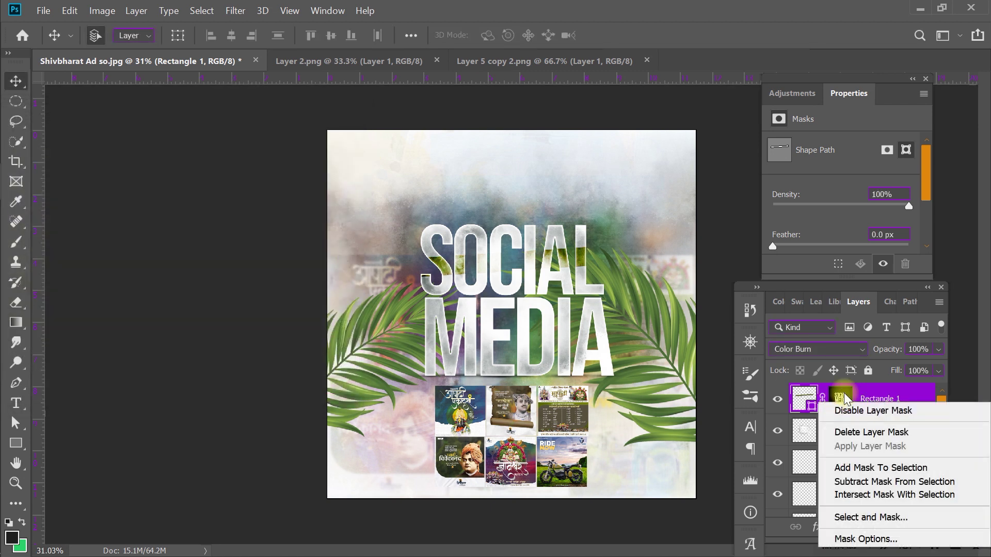
left_click(884, 394)
key("ctrl+j")
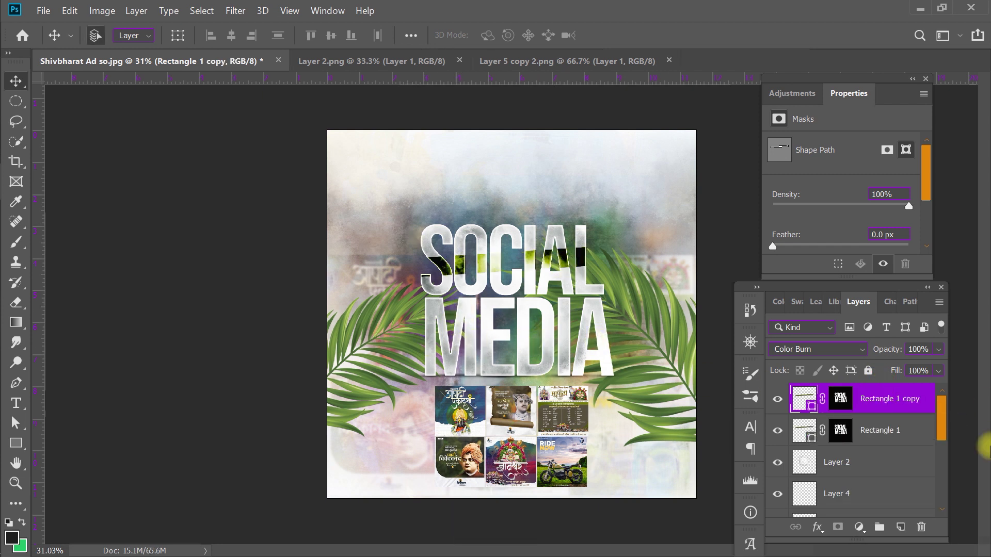
right_click(840, 399)
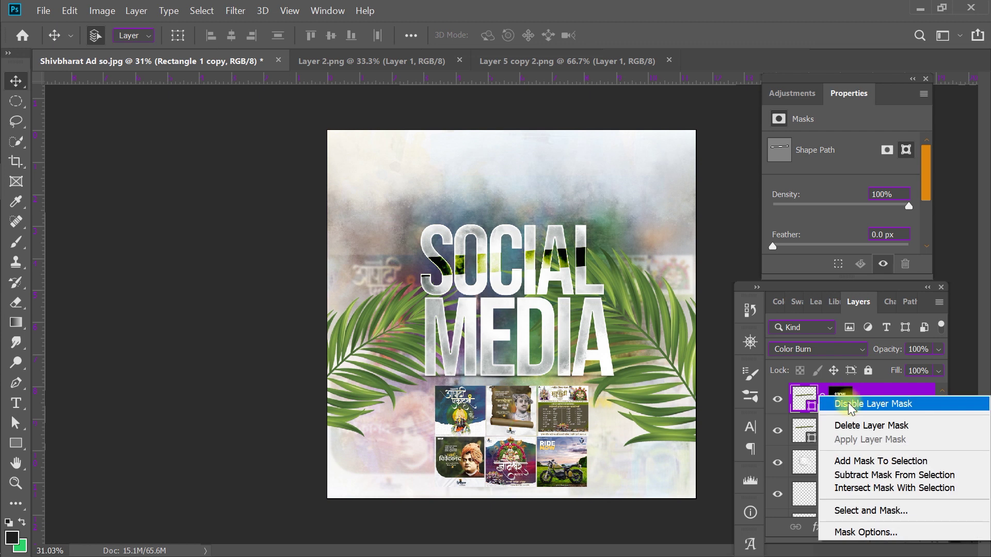
left_click(846, 427)
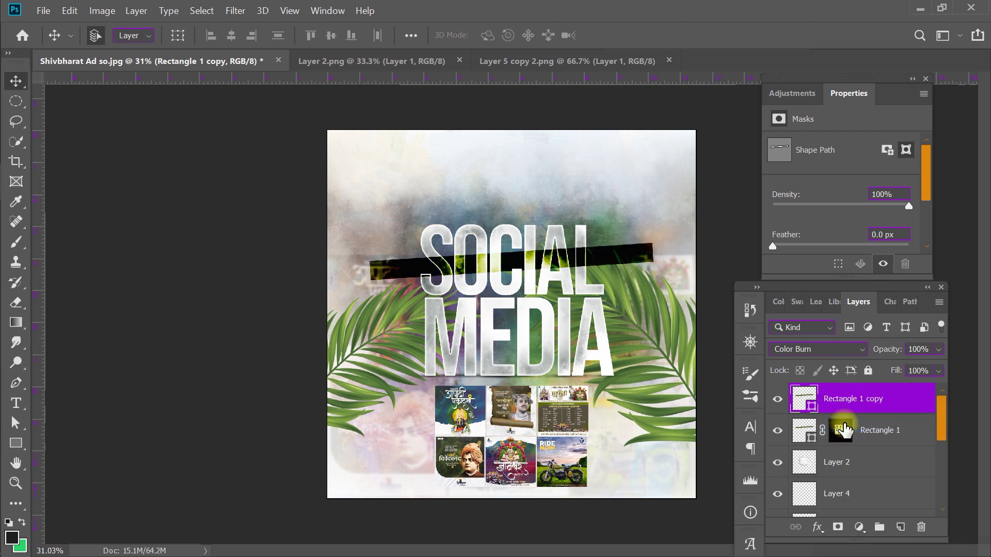
key("ctrl+t")
mouse_move(613, 249)
left_mouse_down()
mouse_move(605, 339)
mouse_move(605, 330)
left_mouse_up()
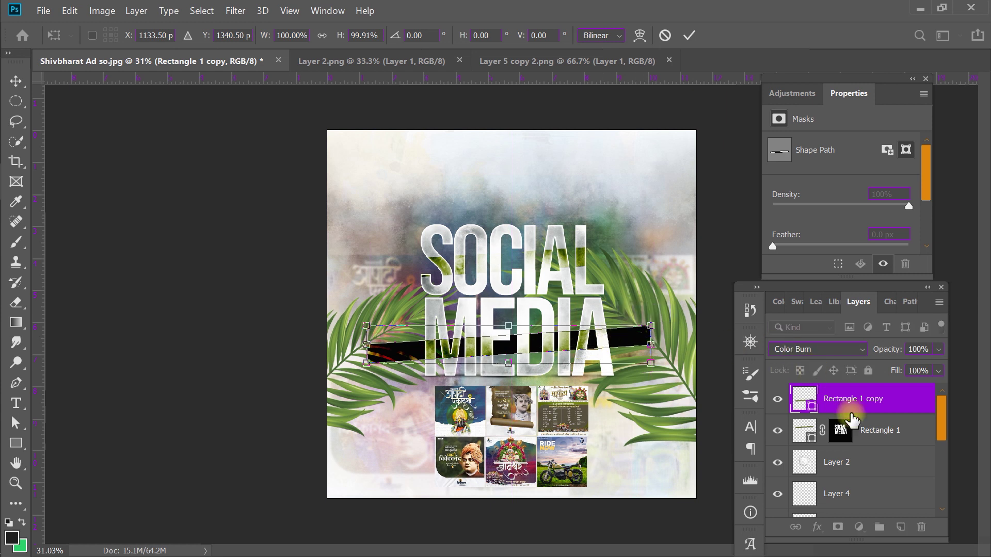
key("Return")
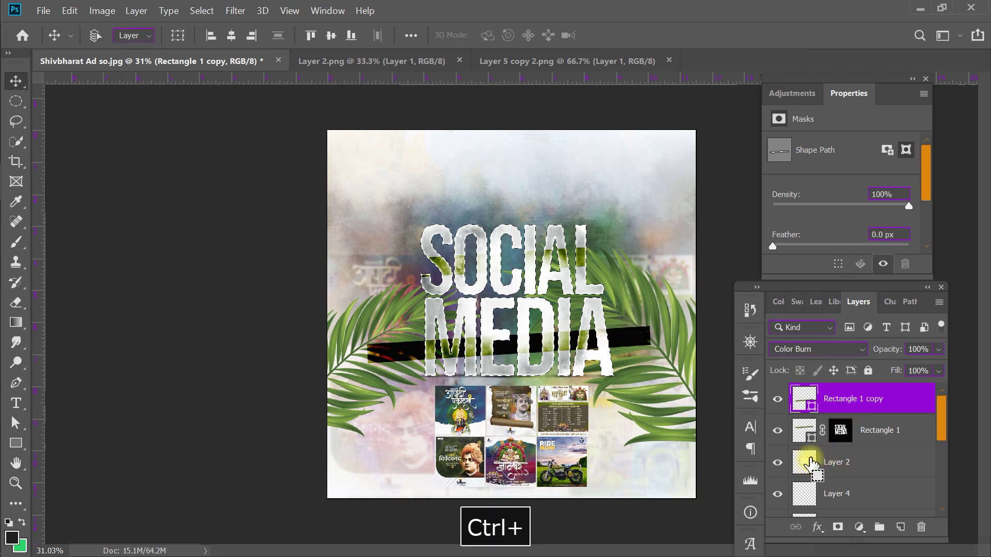
Step: Mask Rectangle 1 copy to the SOCIAL MEDIA lettering and lower both rectangles' Fill to 77%
left_click(804, 461, "ctrl")
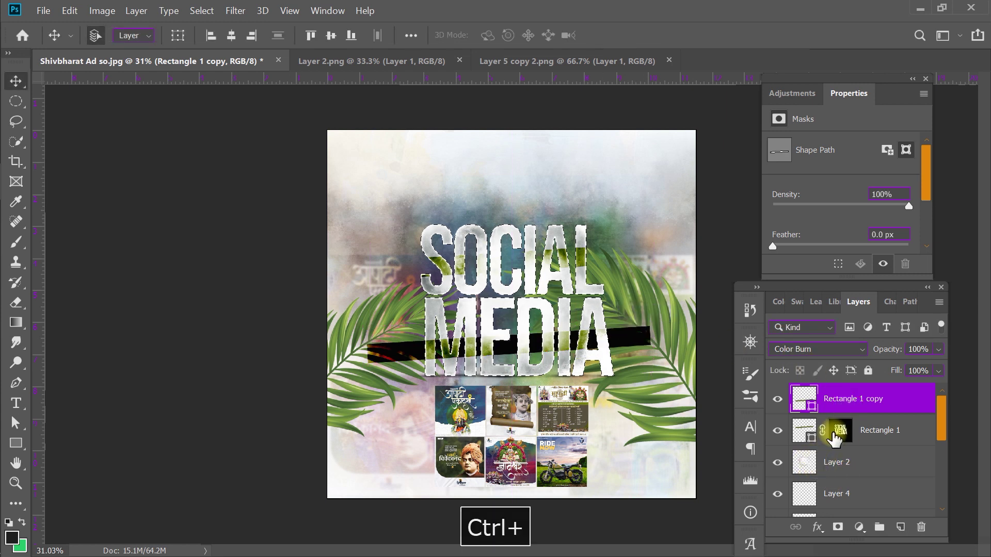
left_click(836, 528)
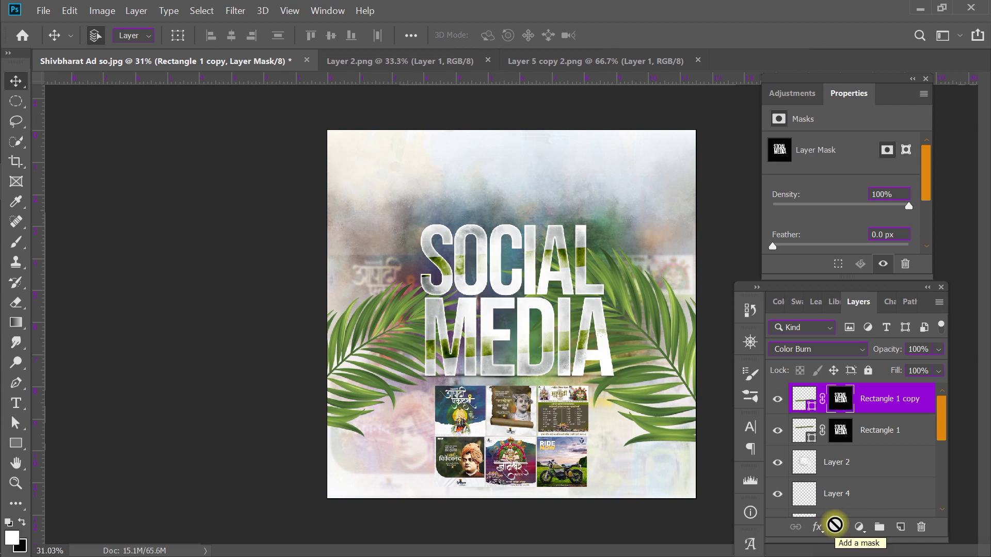
left_click(938, 370)
mouse_move(939, 388)
left_mouse_down()
mouse_move(898, 404)
mouse_move(908, 400)
left_mouse_up()
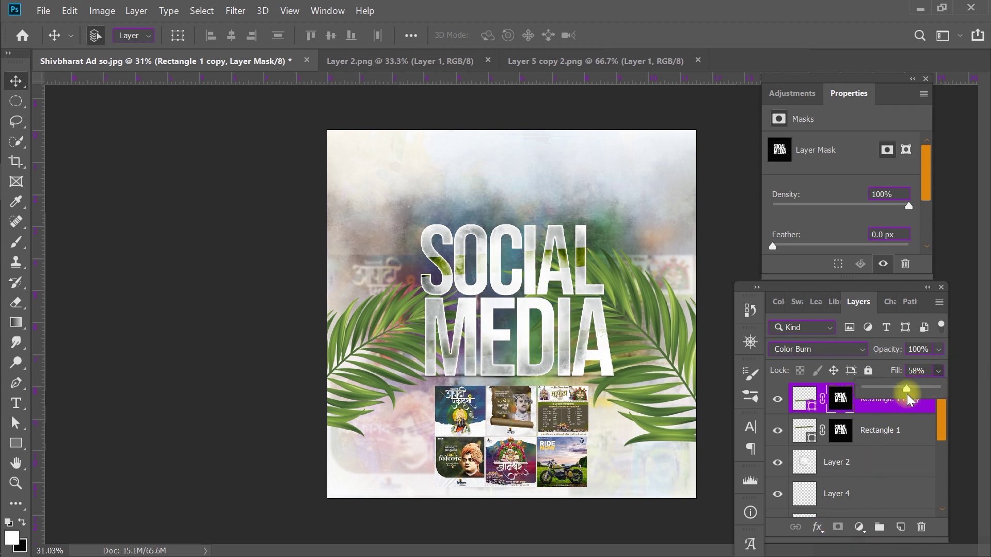
left_click(898, 436)
left_click_drag(938, 370, 917, 408)
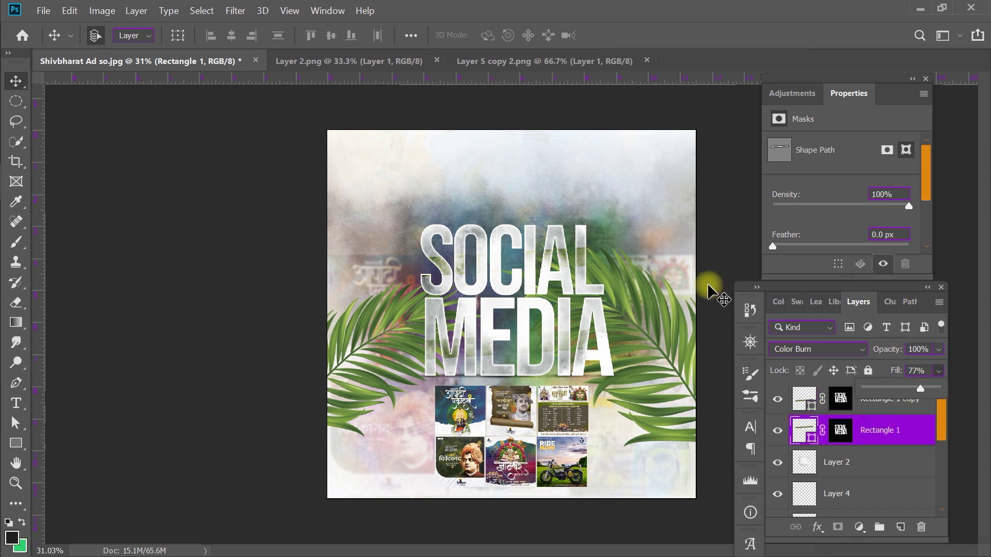
scroll(528, 249, "up", 3)
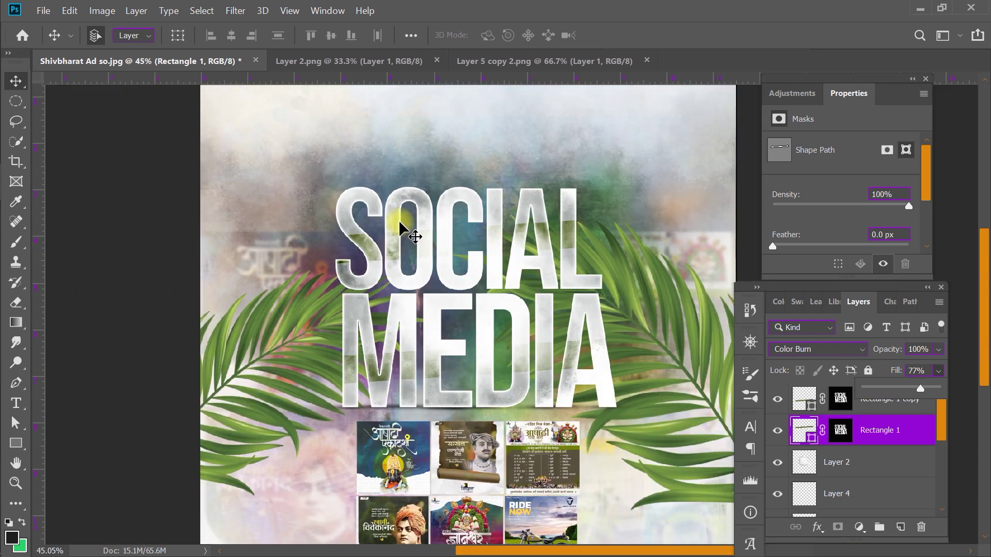
scroll(419, 295, "down", 2)
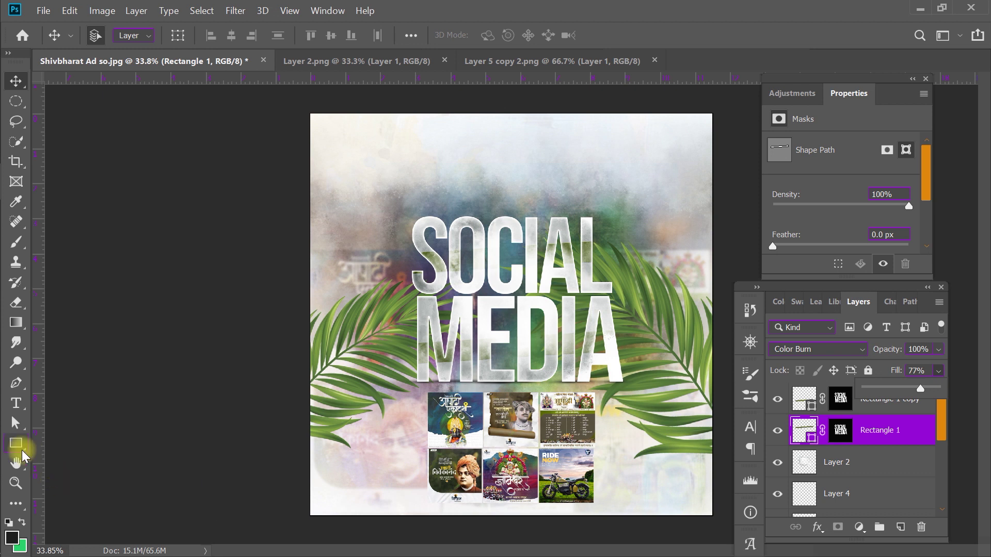
left_click(643, 296)
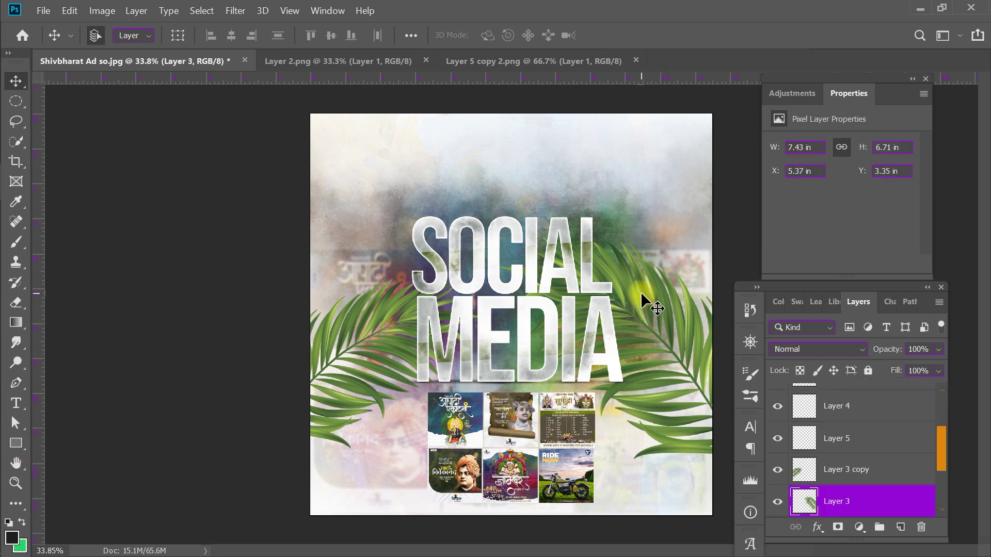
key("ctrl")
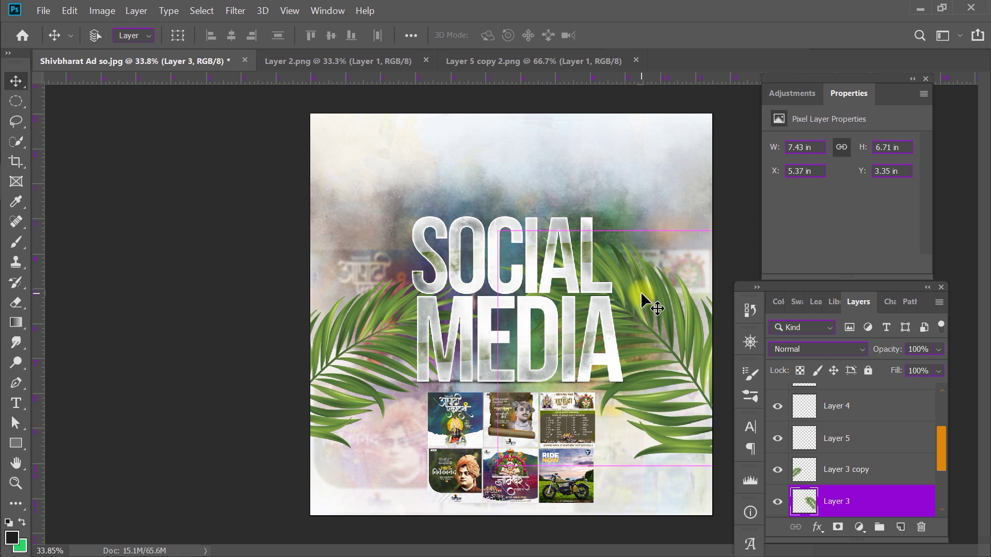
key("ctrl+j")
key("ctrl+t")
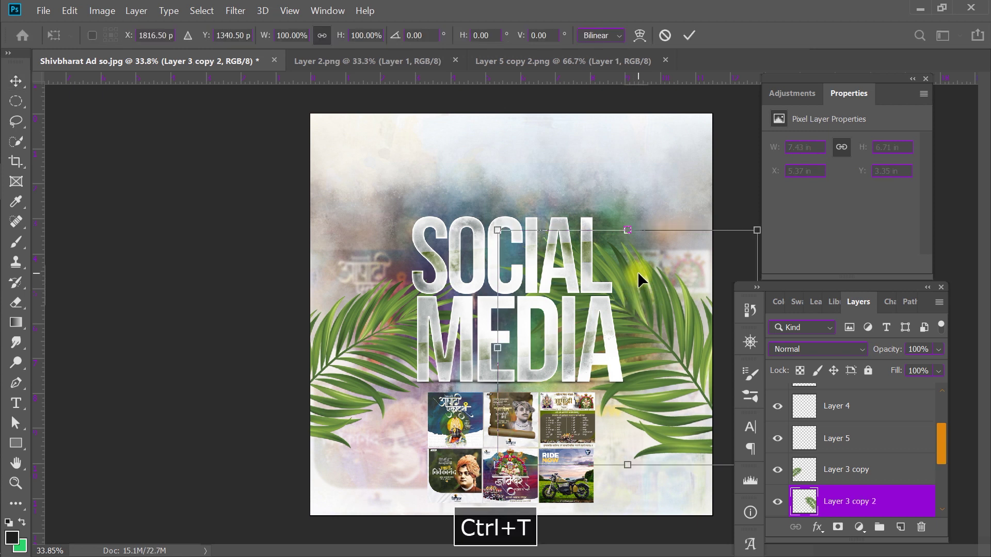
mouse_move(637, 271)
left_mouse_down()
mouse_move(685, 196)
mouse_move(457, 265)
left_mouse_up()
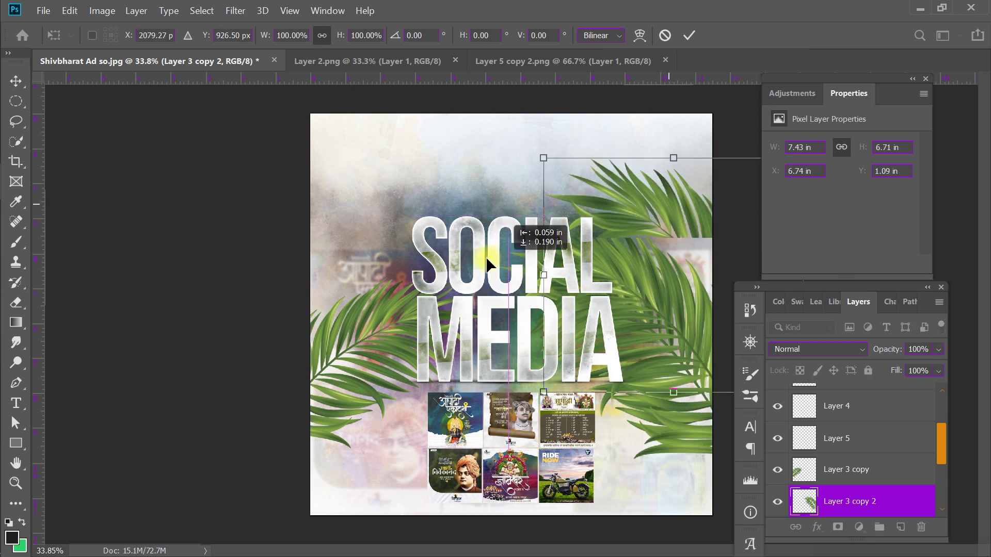
left_click_drag(457, 264, 478, 249)
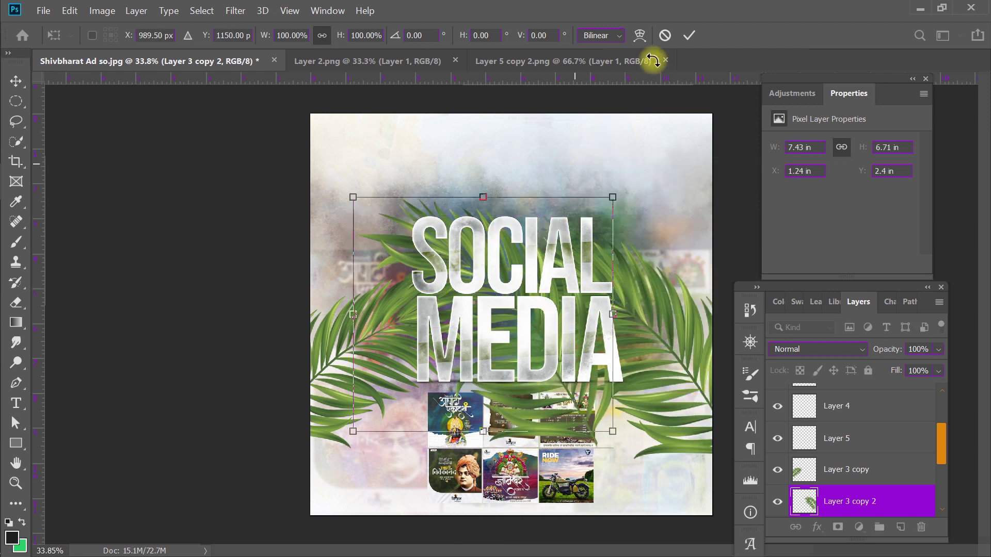
left_click(682, 36)
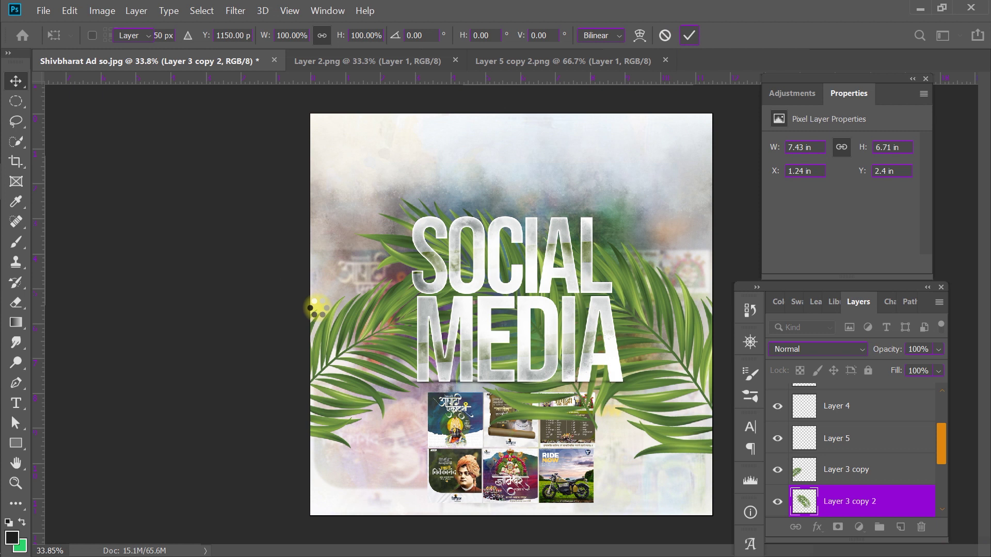
left_click(236, 12)
mouse_move(319, 172)
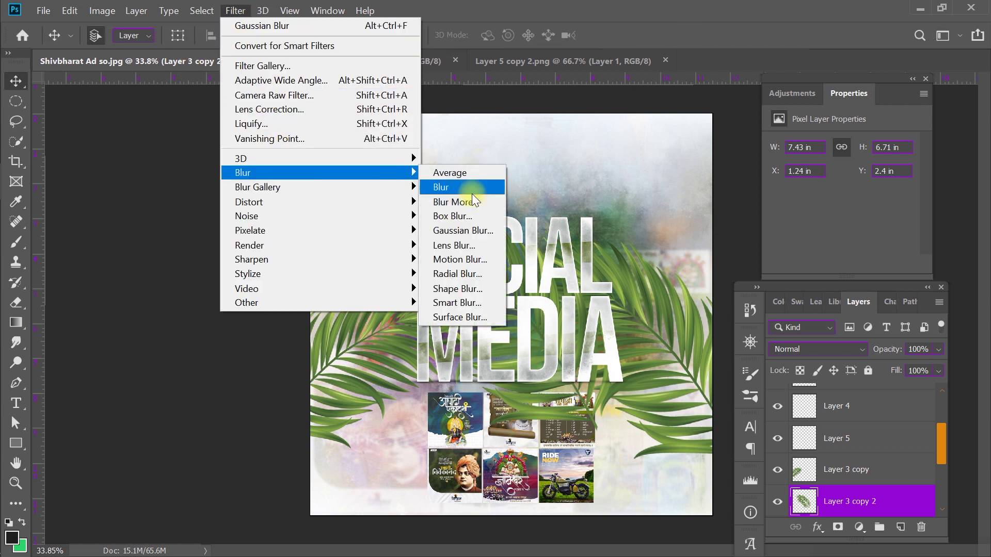
left_click(466, 221)
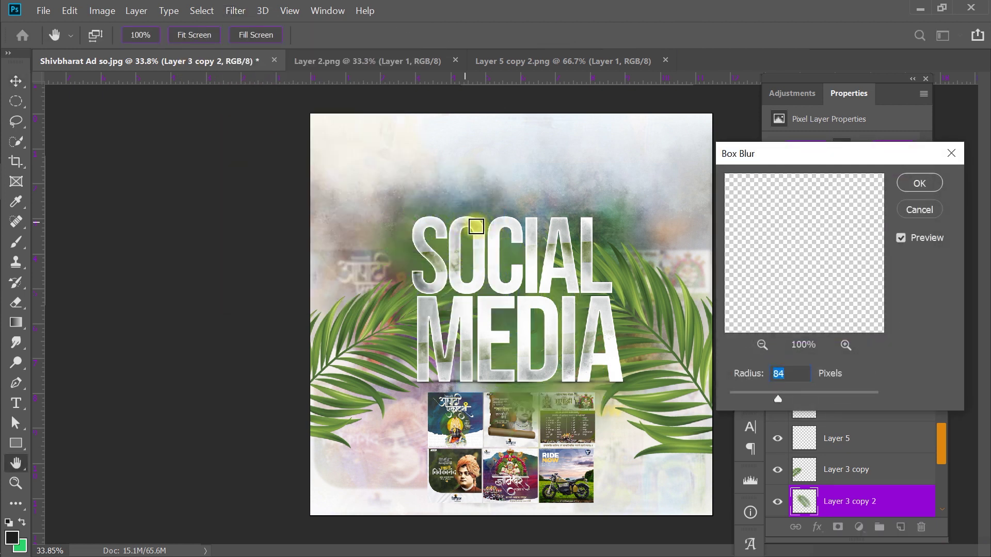
left_click(935, 182)
left_click(785, 348)
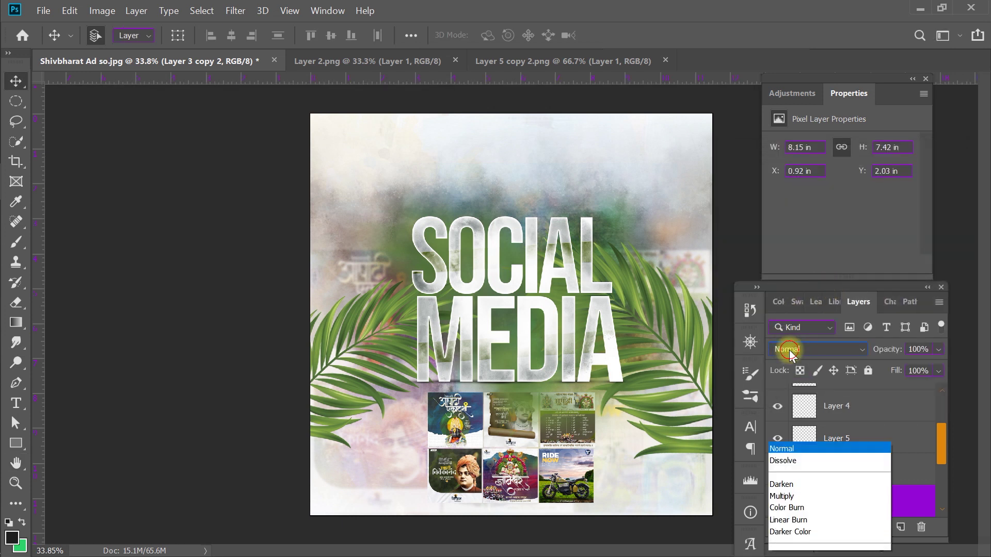
left_click(791, 354)
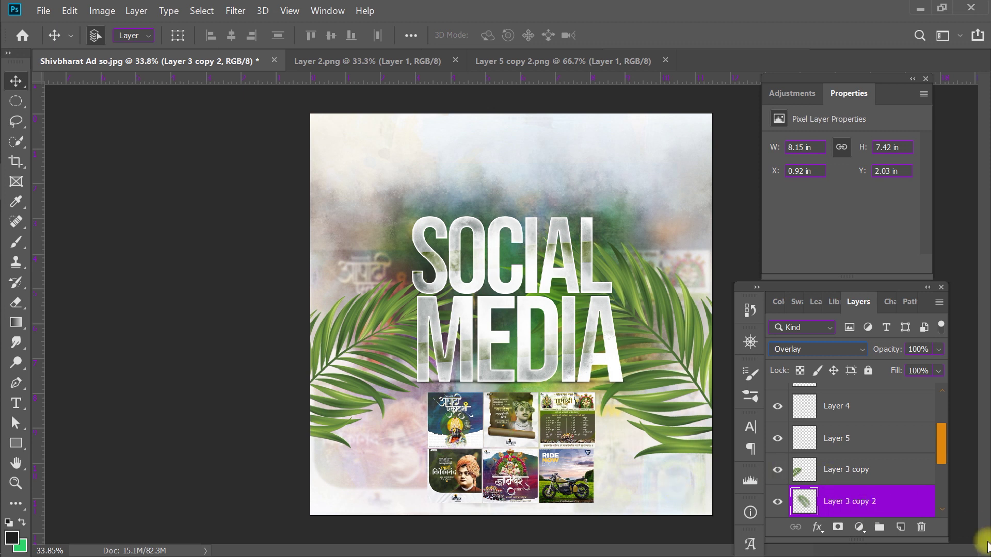
left_click(921, 527)
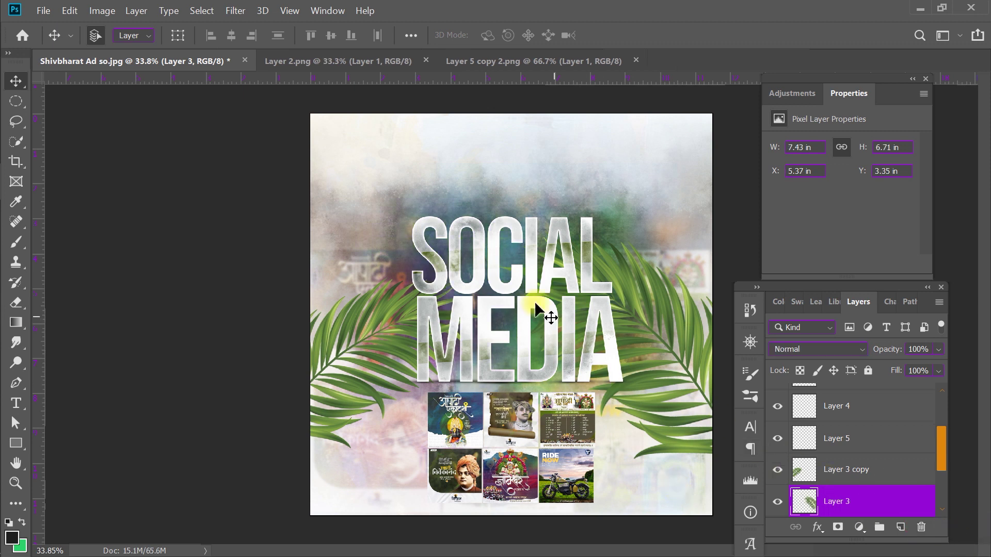
Step: Show the rulers and select the Rectangle 4 footer strip layer
left_click(312, 295)
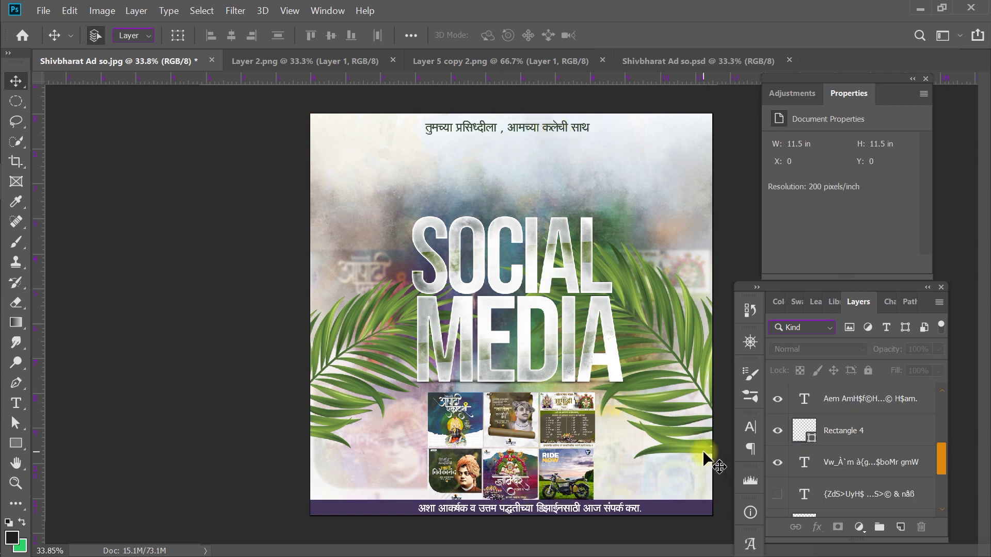
scroll(349, 456, "up", 1)
key("ctrl+r")
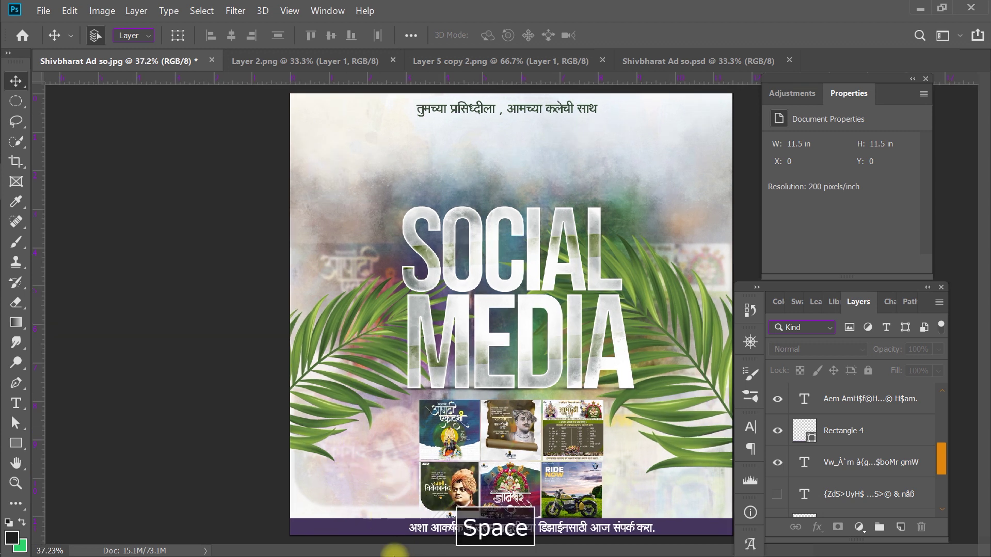
left_click(826, 436)
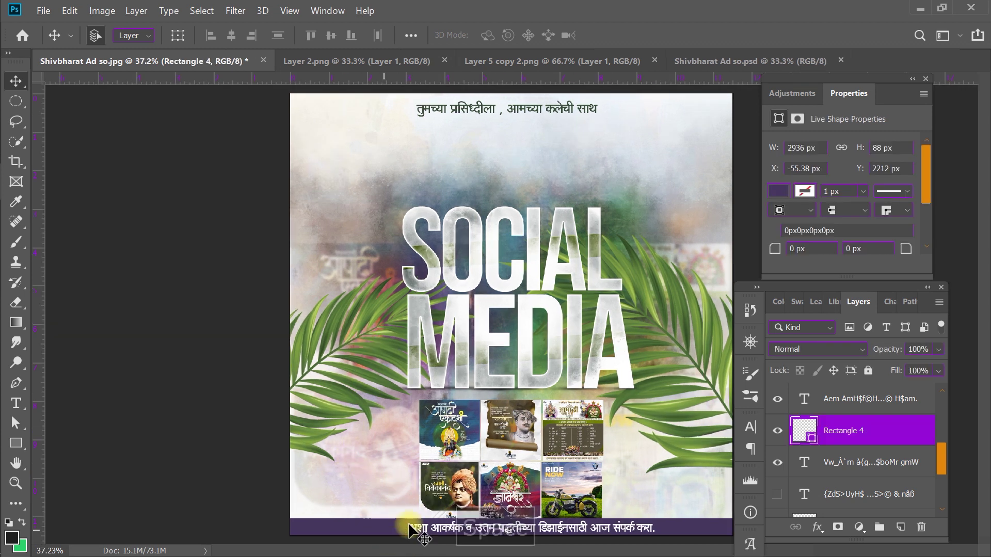
Step: Give the Rectangle 4 footer strip a deep purple #522d72 fill
double_click(811, 436)
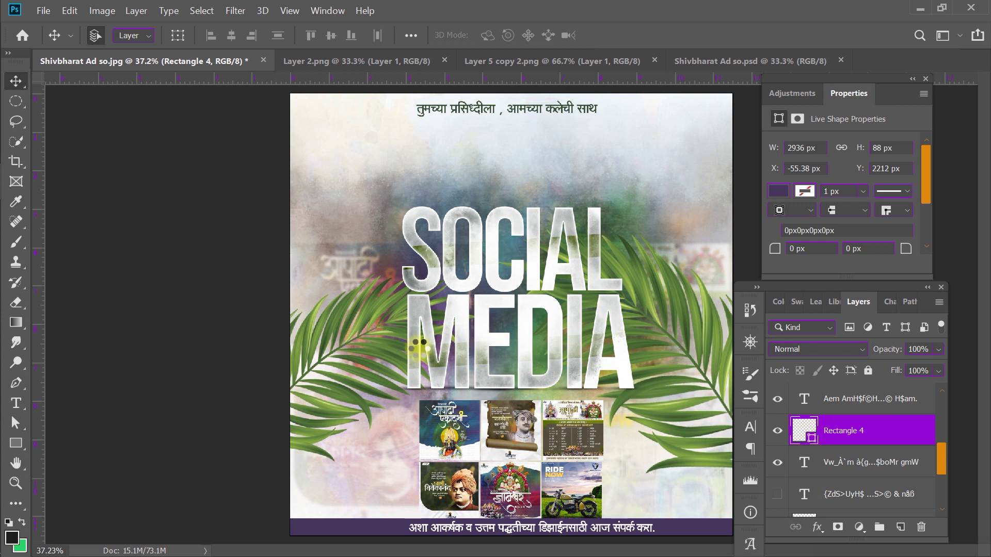
left_click(514, 338)
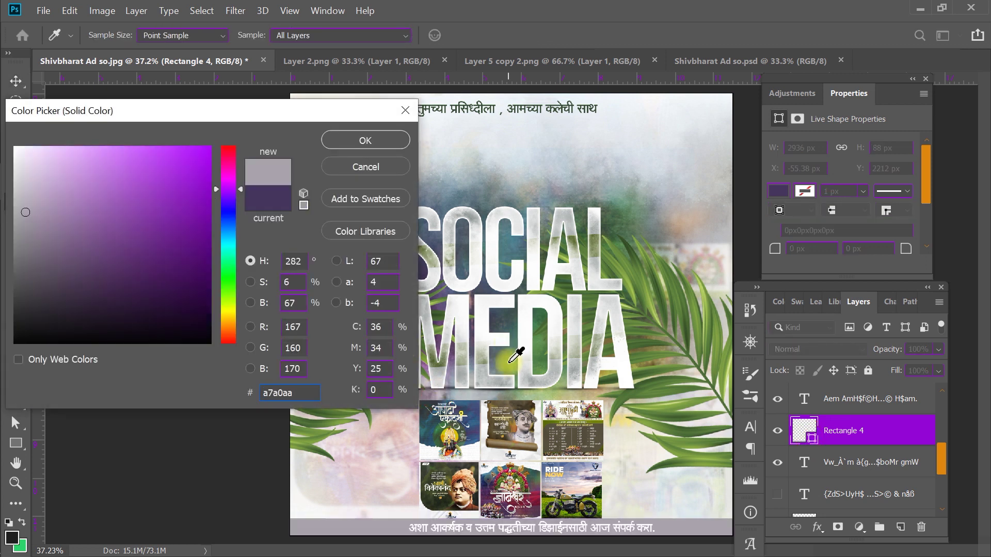
left_click(508, 359)
left_click(508, 315)
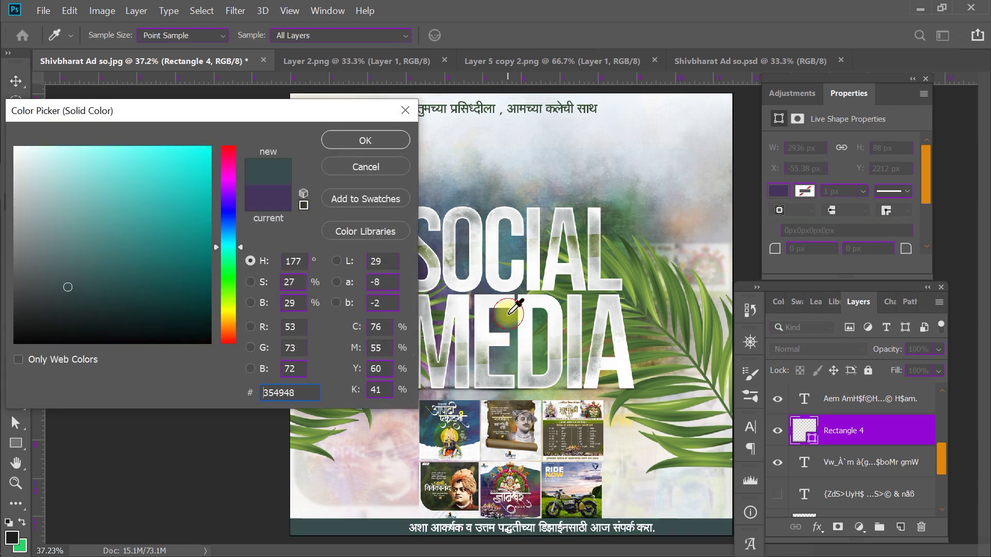
left_click(508, 315)
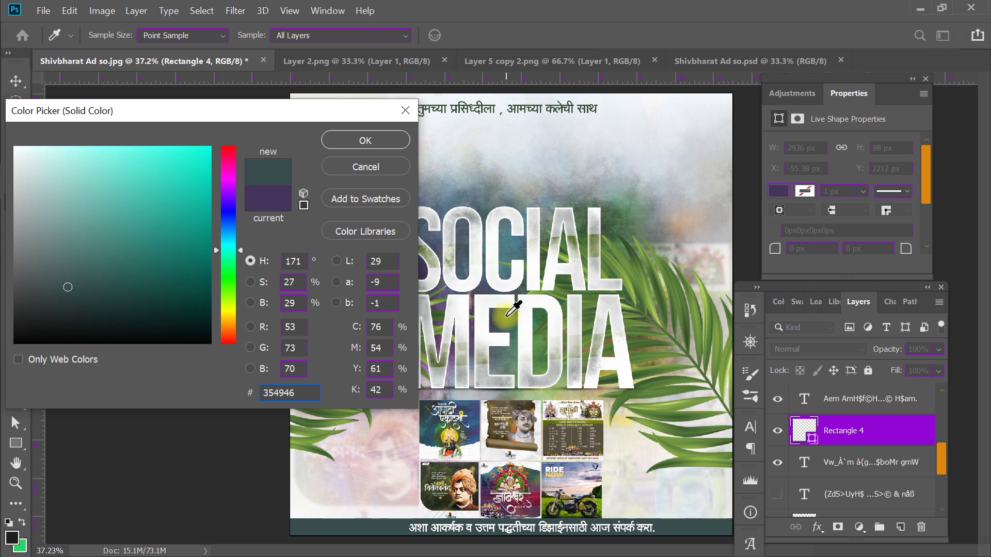
left_click_drag(215, 281, 227, 243)
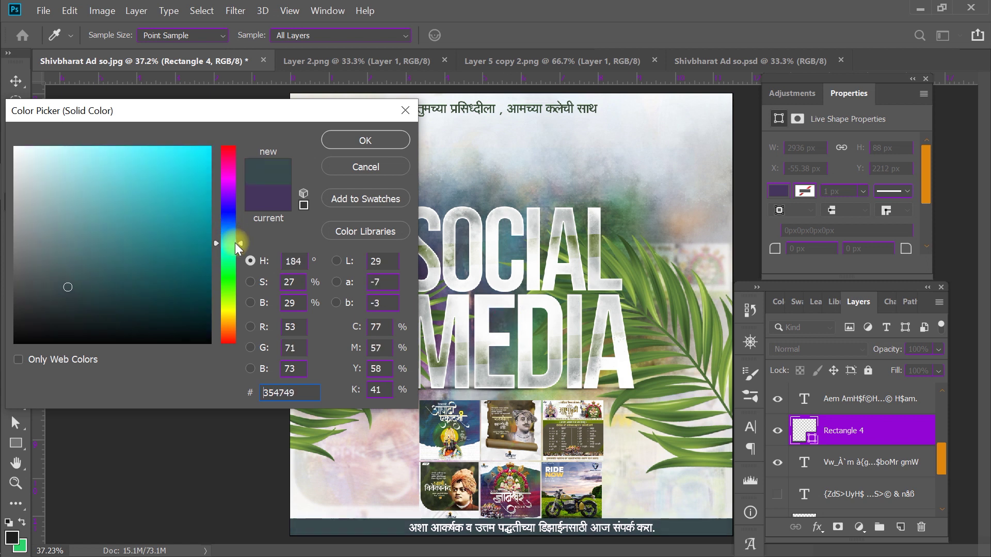
left_click(134, 256)
mouse_move(229, 196)
left_mouse_down()
mouse_move(231, 216)
mouse_move(246, 199)
left_mouse_up()
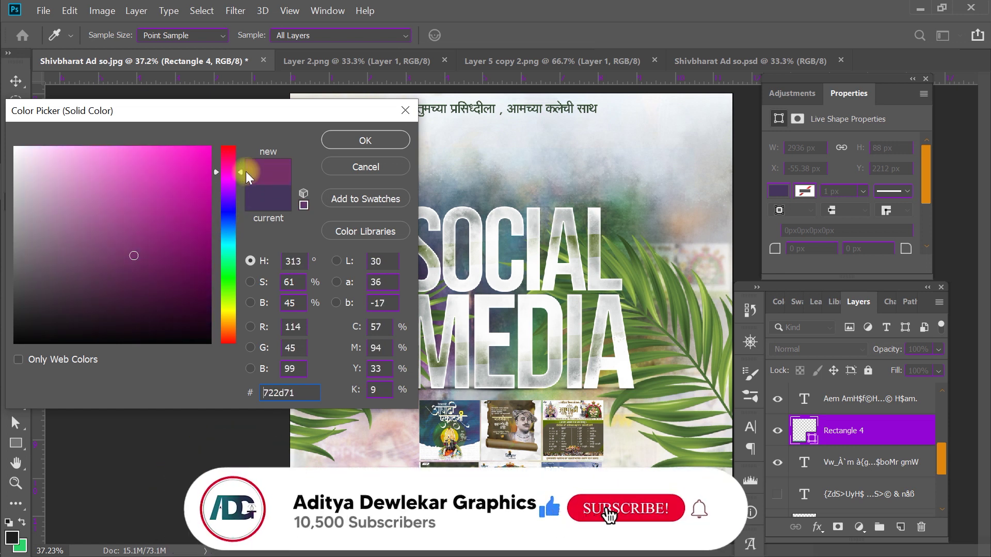
left_click(394, 141)
scroll(405, 243, "down", 3)
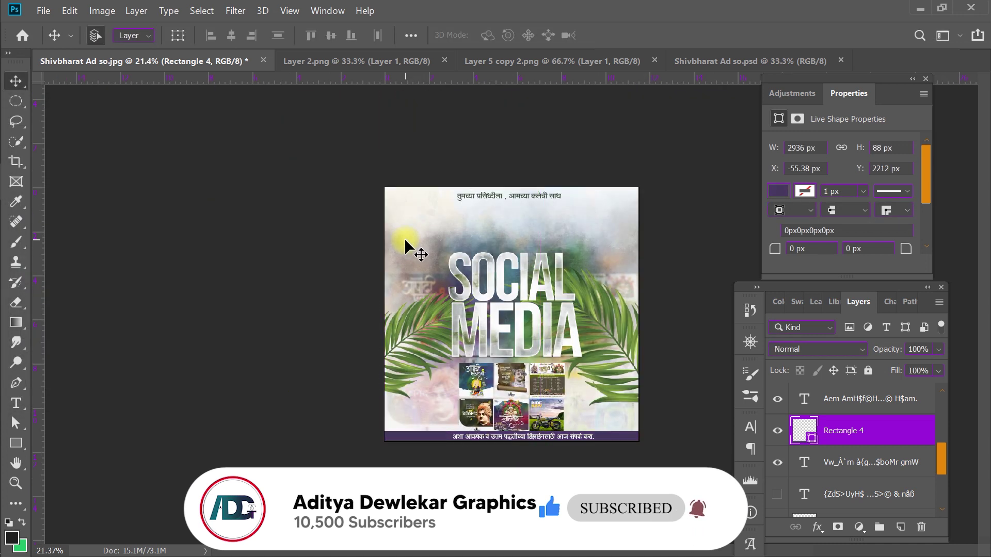
key("ctrl+z")
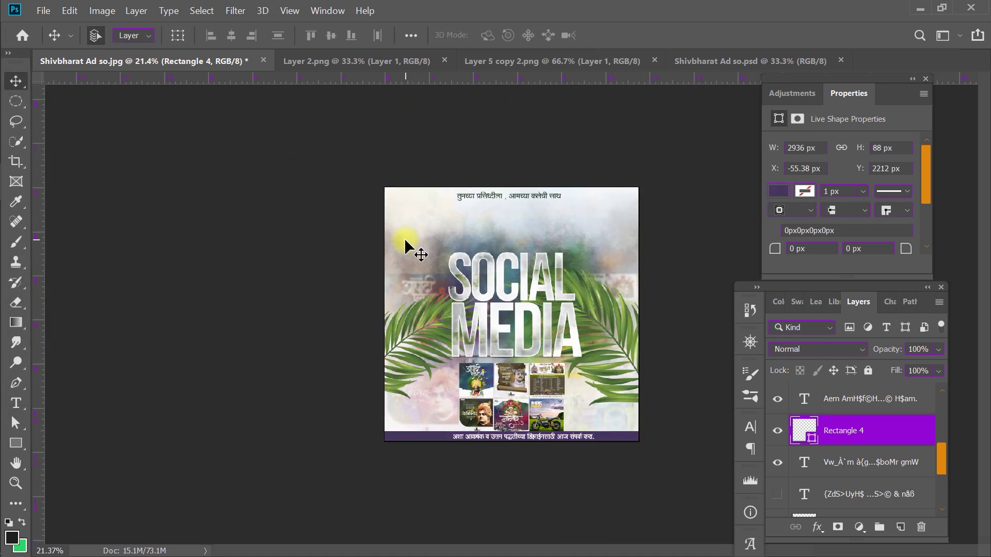